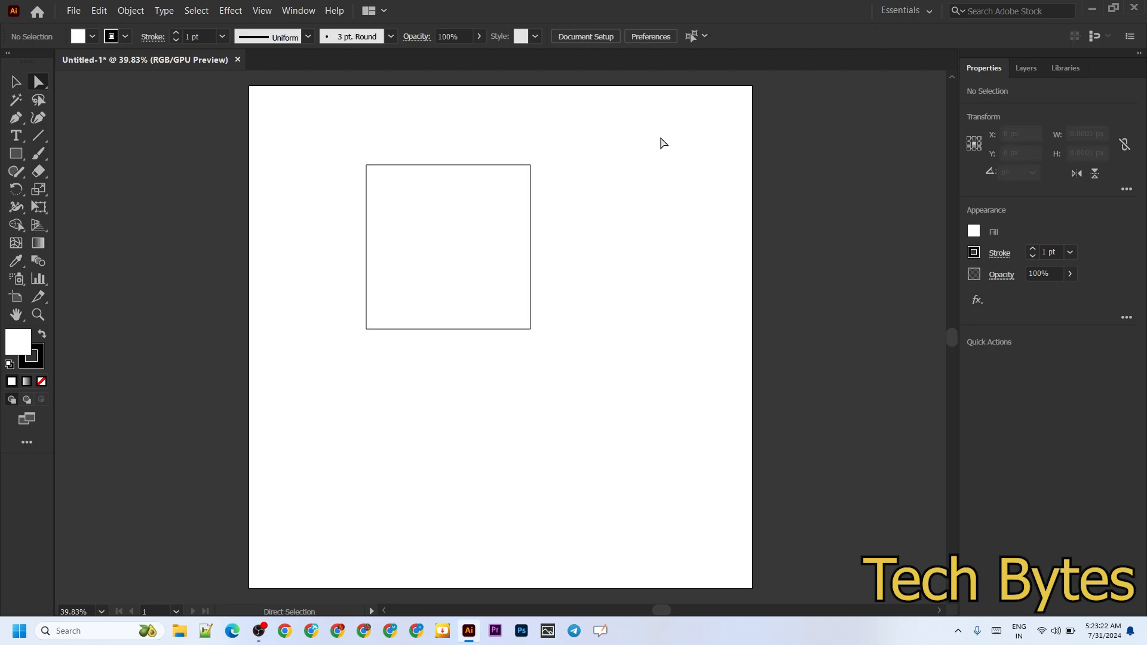
Round the square's upper-right and lower-left corners to their maximum radius, about 179 px, forming a leaf shape
{"action": "left_click_drag", "start_coordinate": [491, 146], "coordinate": [559, 225]}
{"action": "left_click_drag", "start_coordinate": [348, 317], "coordinate": [412, 359]}
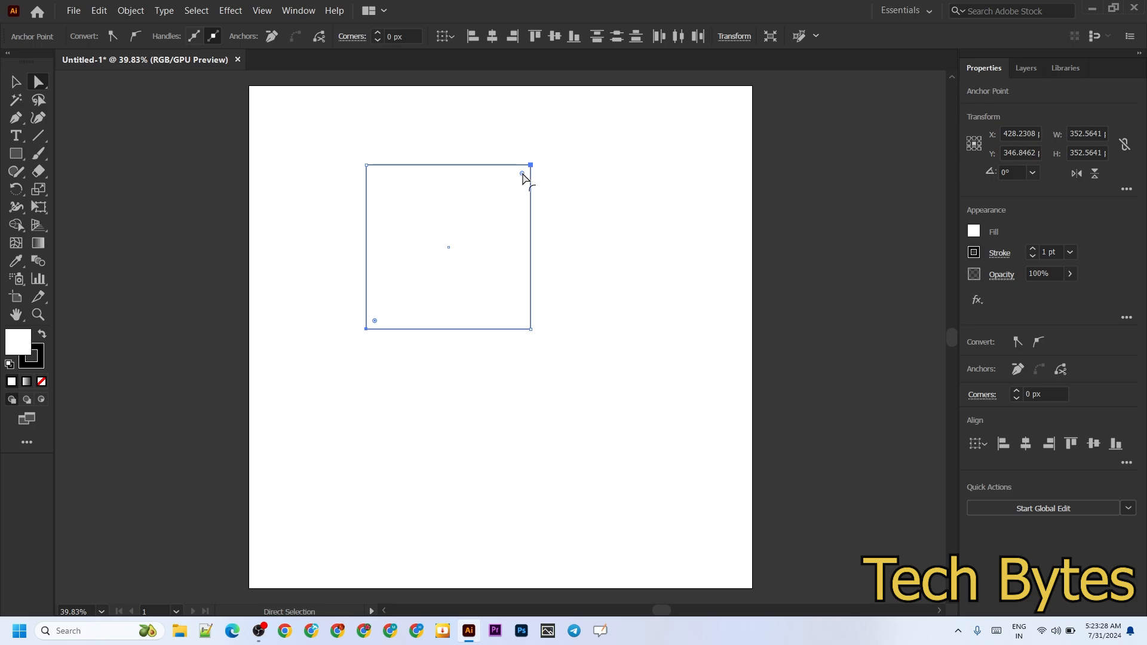
{"action": "left_click_drag", "start_coordinate": [523, 175], "coordinate": [461, 265]}
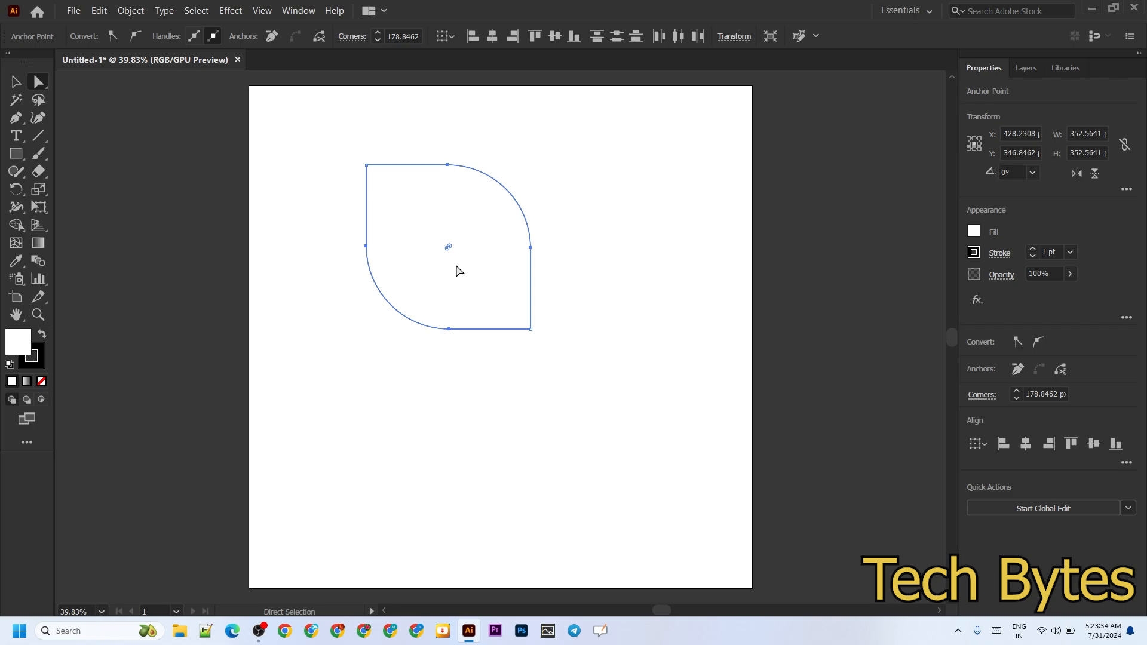
Create a copy of the leaf shape rotated 90° about its lower-right corner point
{"action": "left_click", "coordinate": [17, 84]}
{"action": "key", "text": "ctrl+a"}
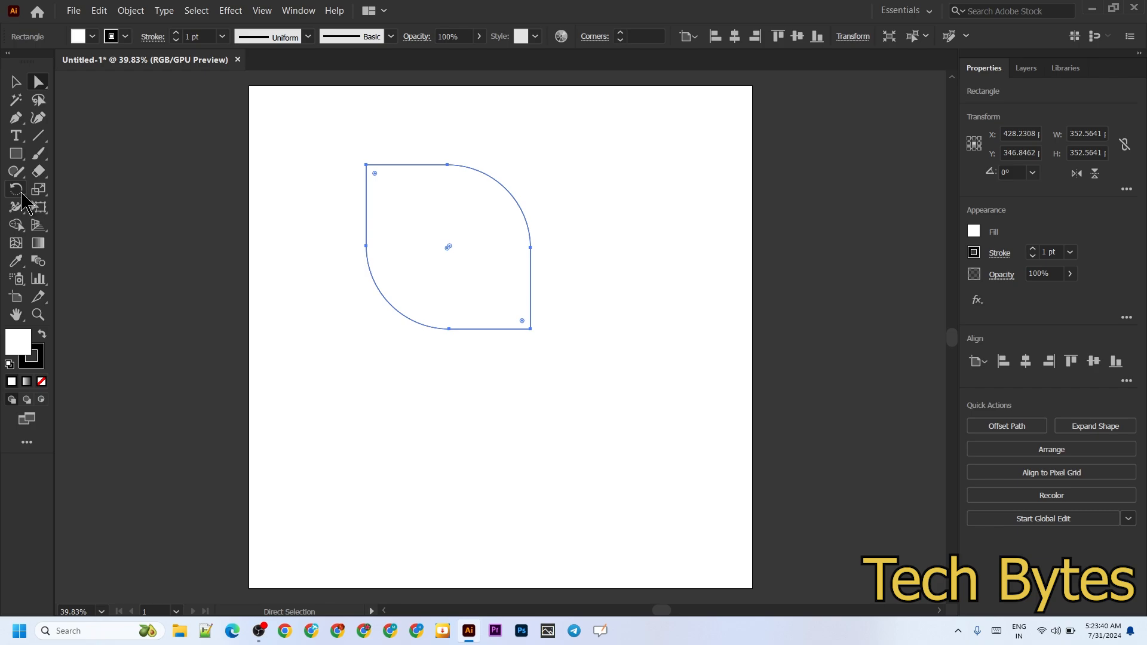
{"action": "left_click", "coordinate": [21, 191]}
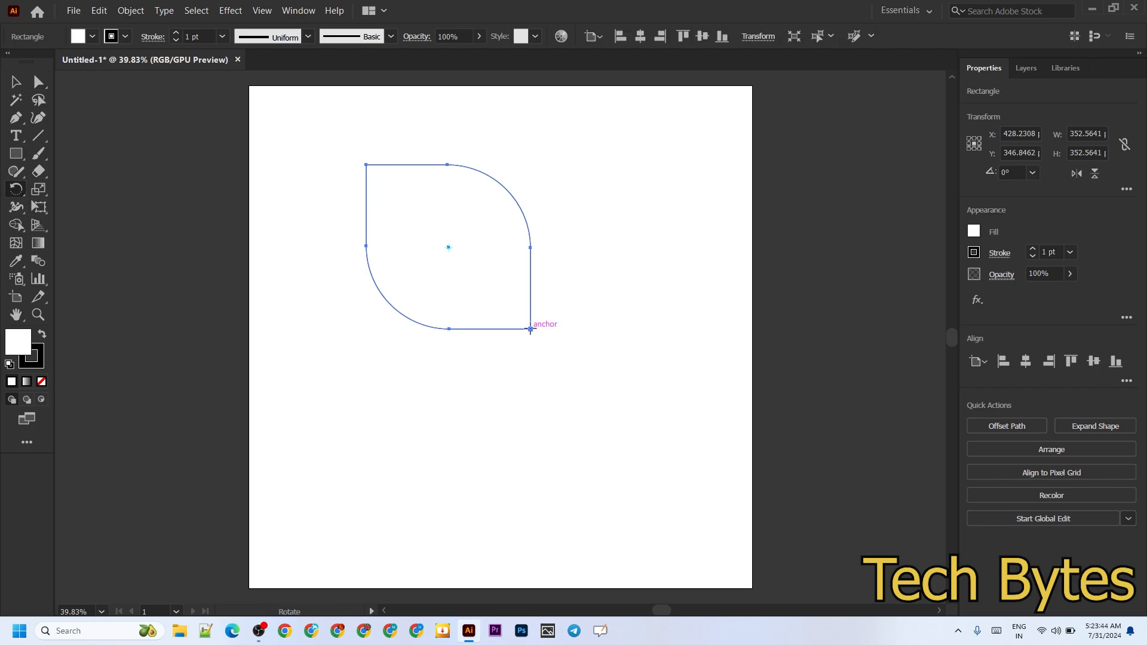
{"action": "left_click", "coordinate": [530, 328], "text": "alt"}
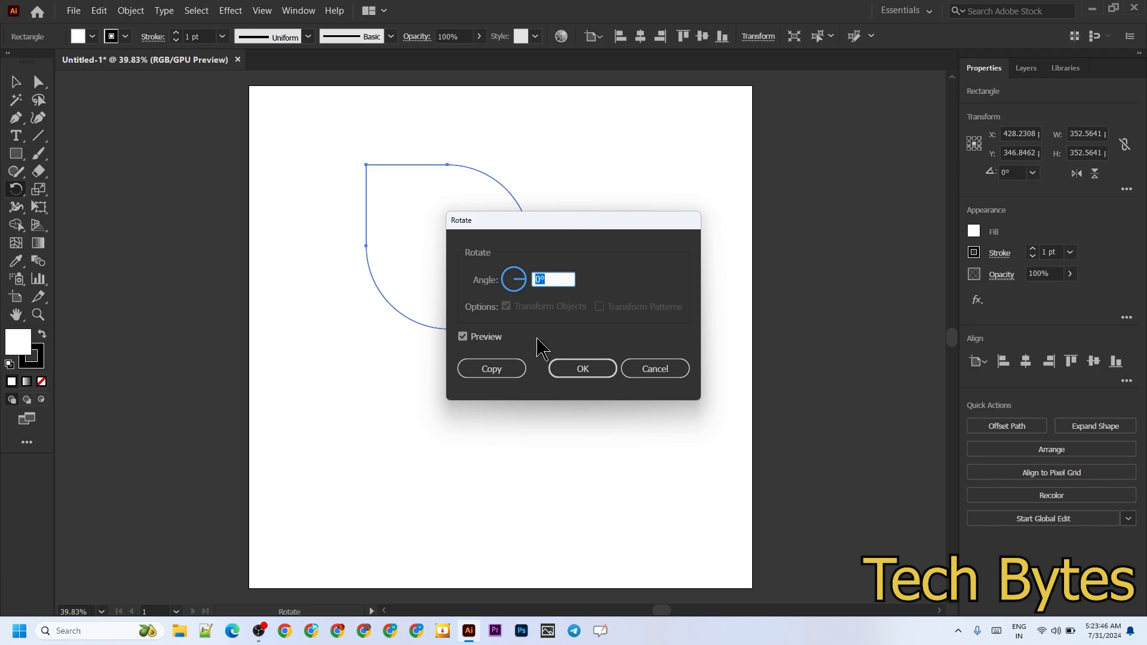
{"action": "type", "text": "90"}
{"action": "left_click", "coordinate": [495, 373]}
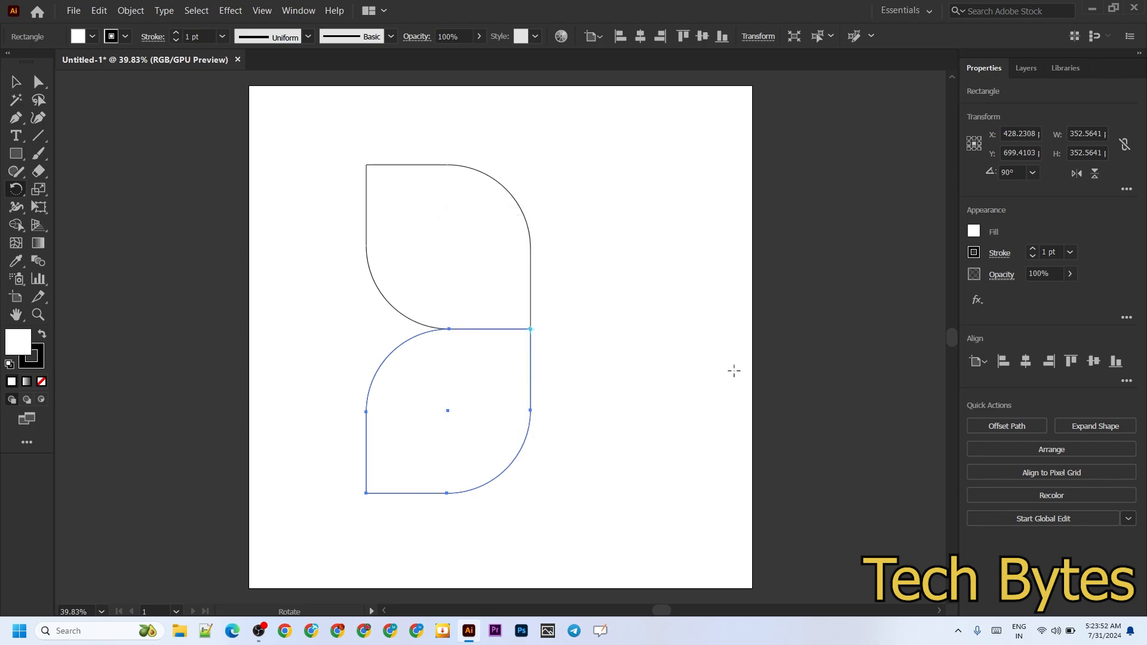
Repeat the rotated copy twice to complete a four-petal flower, and group all four petals
{"action": "key", "text": "ctrl"}
{"action": "key", "text": "ctrl+d"}
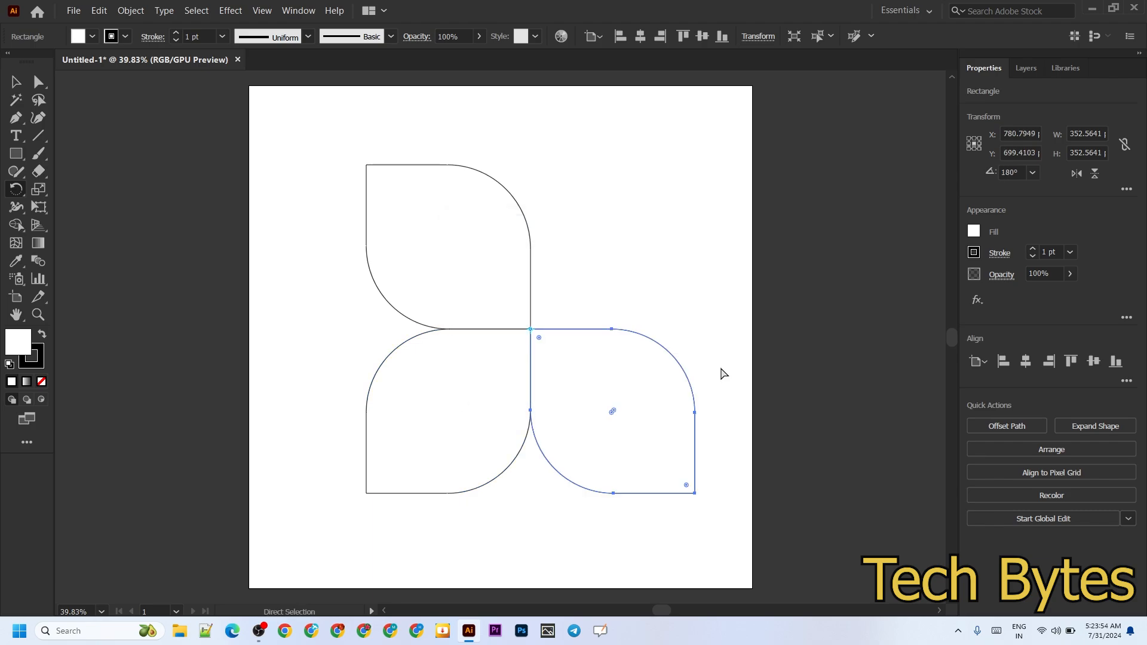
{"action": "key", "text": "ctrl+d"}
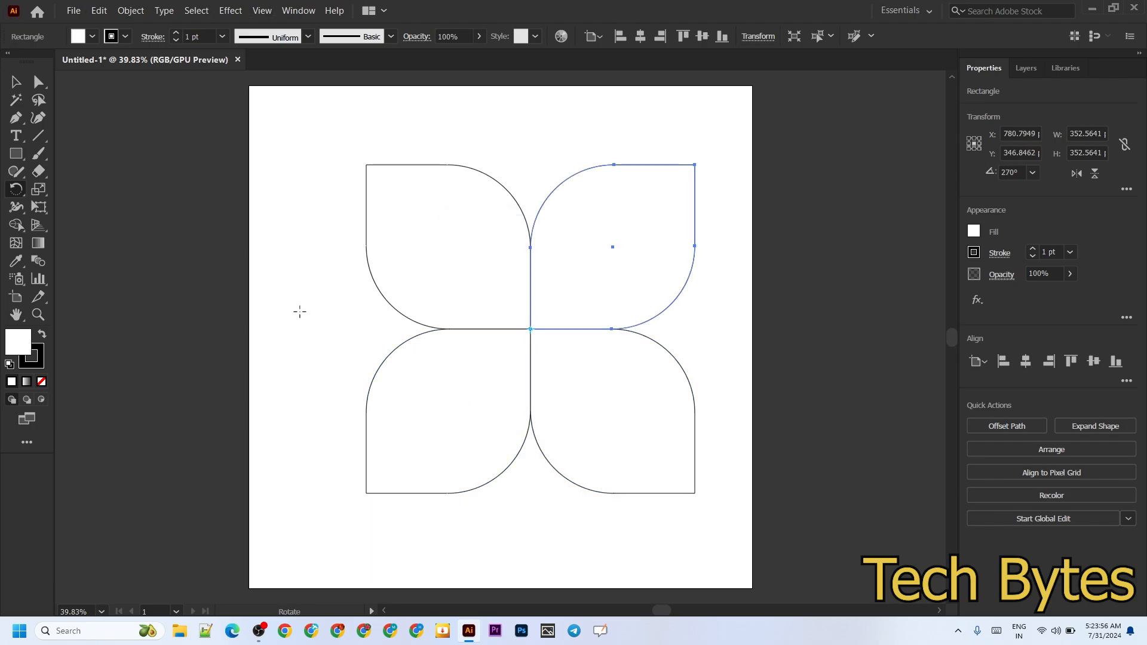
{"action": "key", "text": "ctrl+a"}
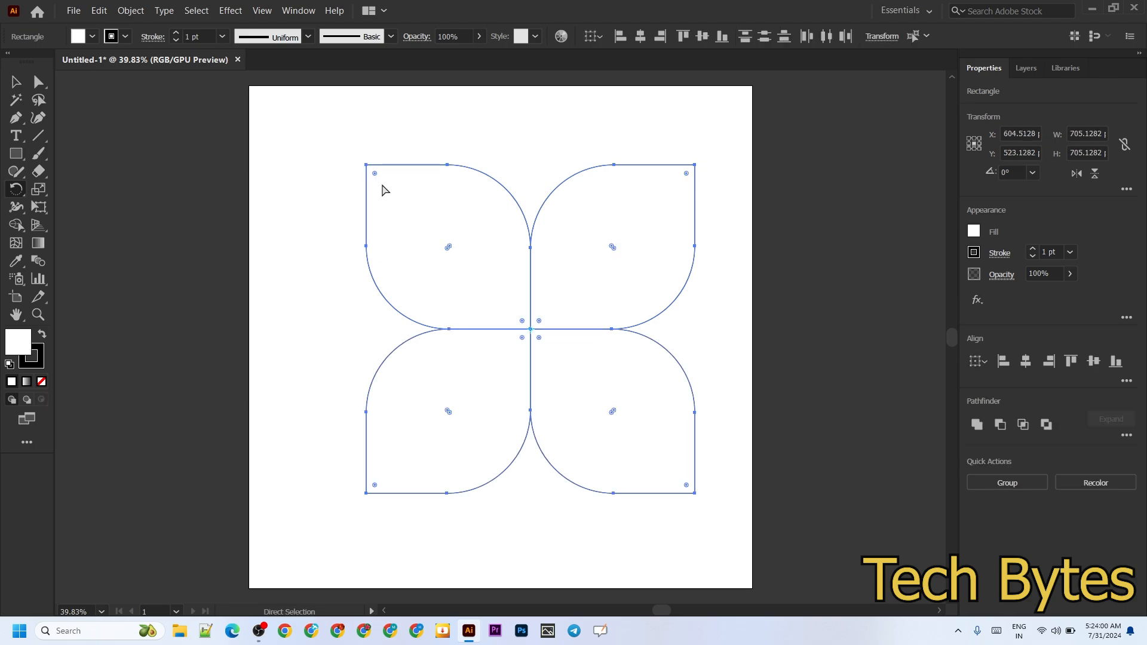
{"action": "key", "text": "ctrl+g"}
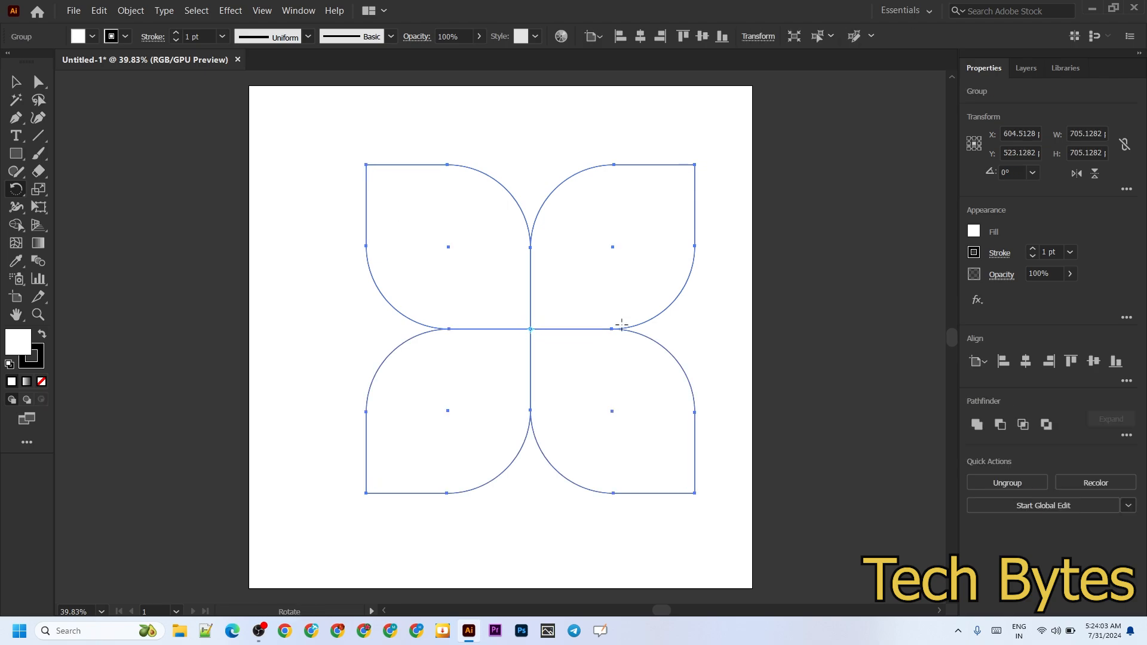
Create a slightly smaller copy of the flower group, scaled proportionally about its centre to about 654 px wide
{"action": "left_click", "coordinate": [18, 83]}
{"action": "key", "text": "a"}
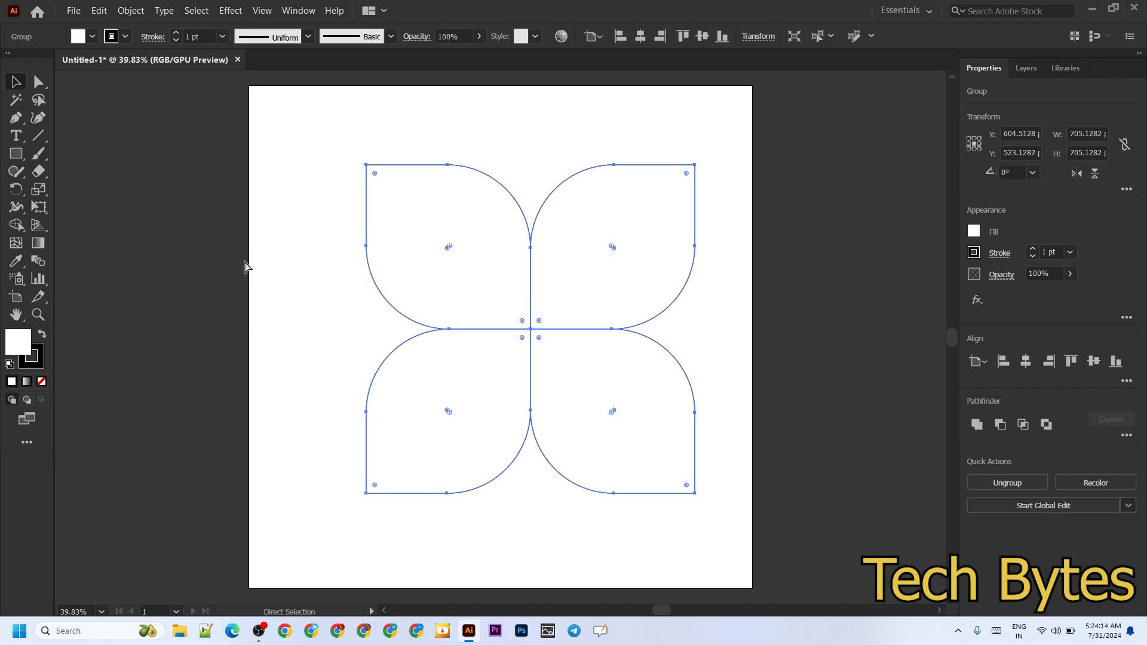
{"action": "key", "text": "v"}
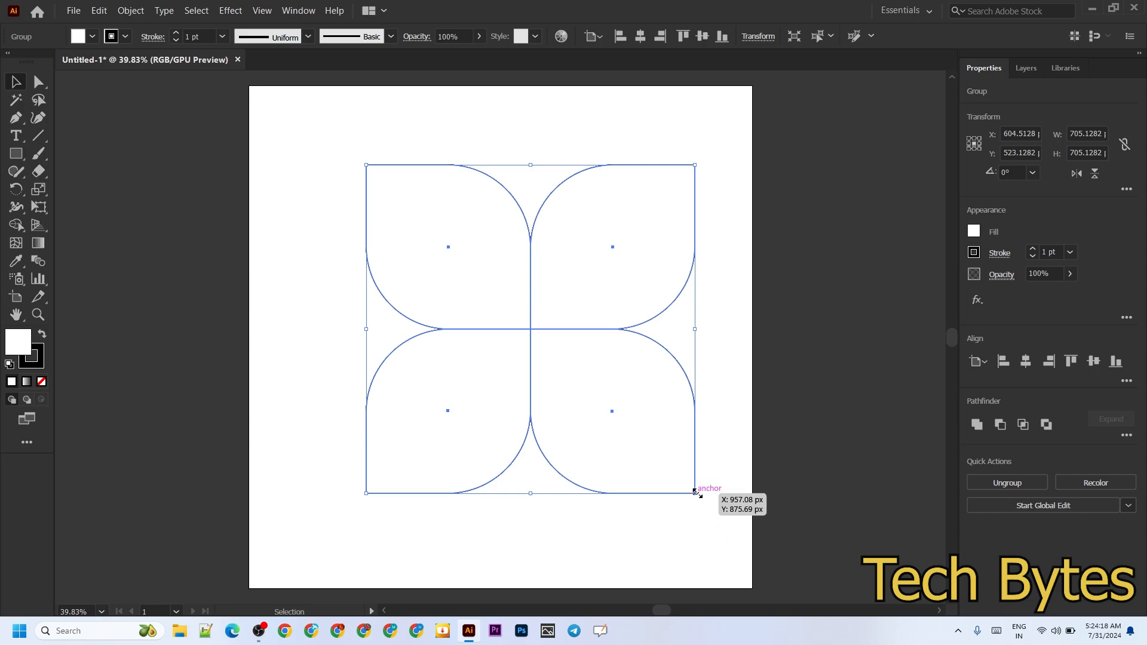
{"action": "left_click_drag", "start_coordinate": [696, 492], "coordinate": [687, 482]}
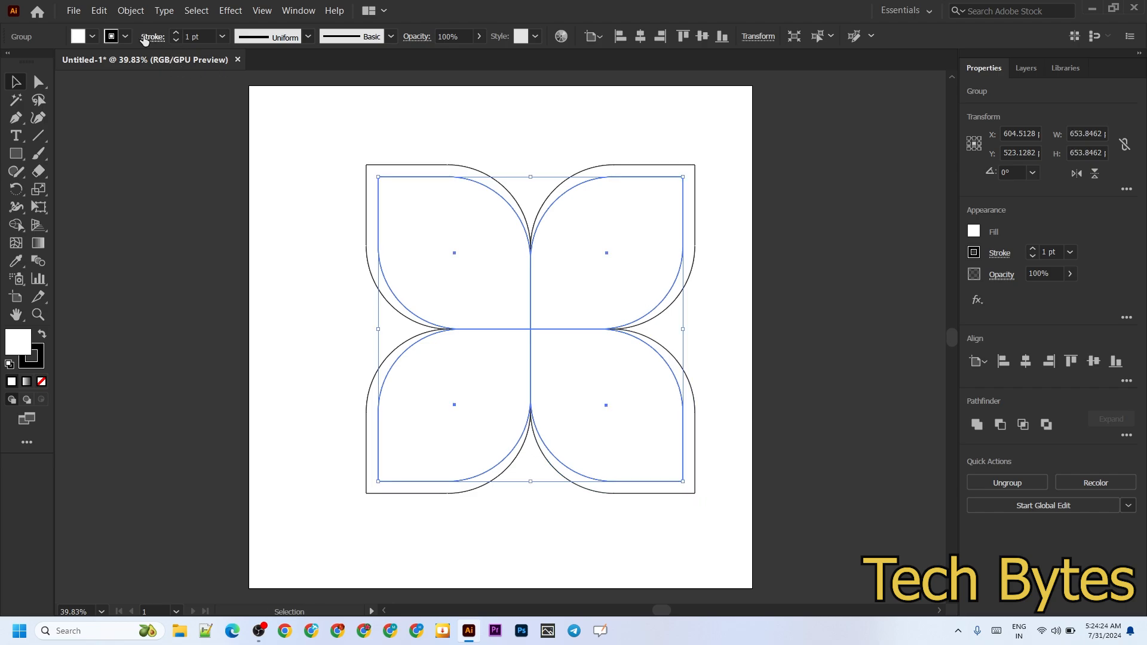
Fill the larger outer flower group with the grey-brown swatch
{"action": "left_click", "coordinate": [92, 39]}
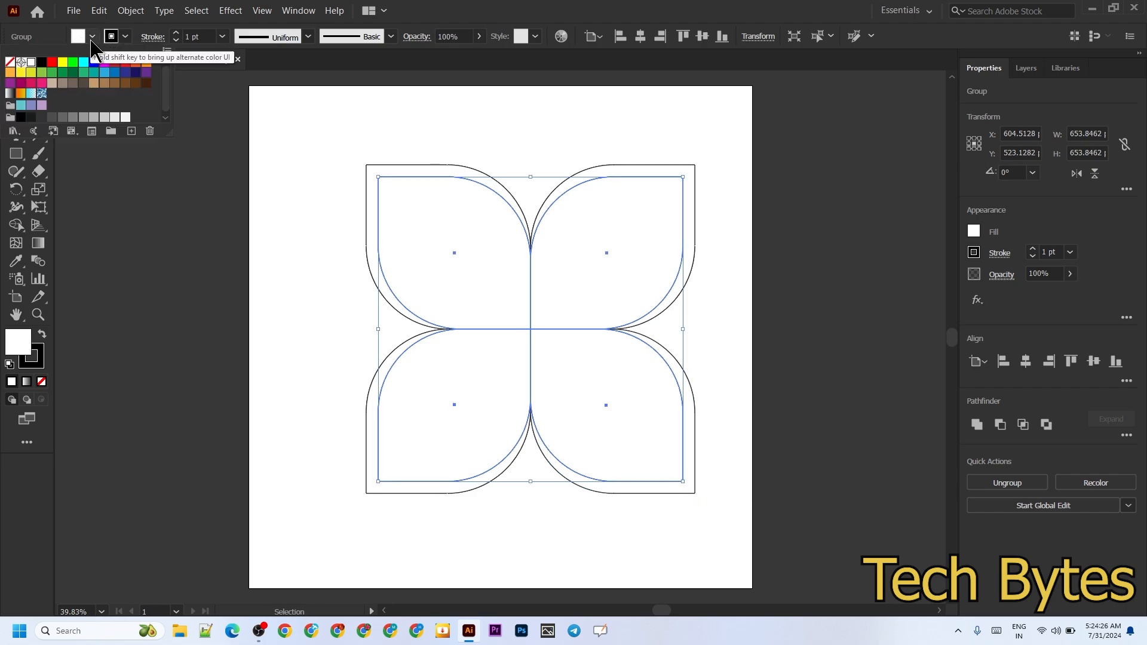
{"action": "left_click", "coordinate": [154, 205]}
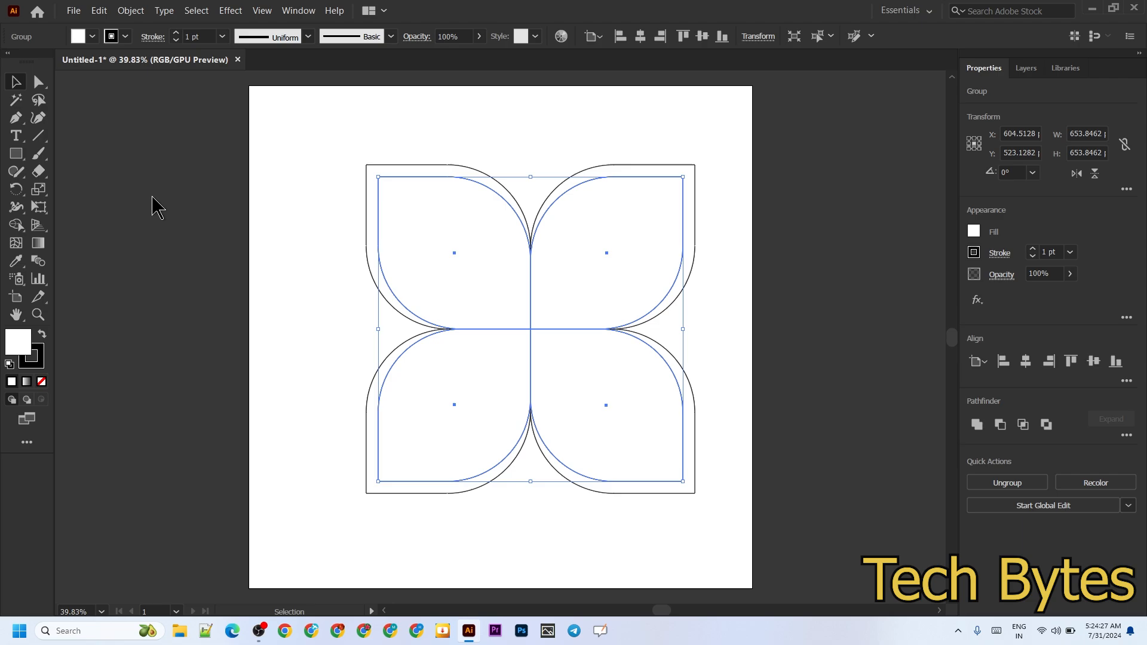
{"action": "left_click", "coordinate": [324, 246]}
{"action": "left_click", "coordinate": [367, 175]}
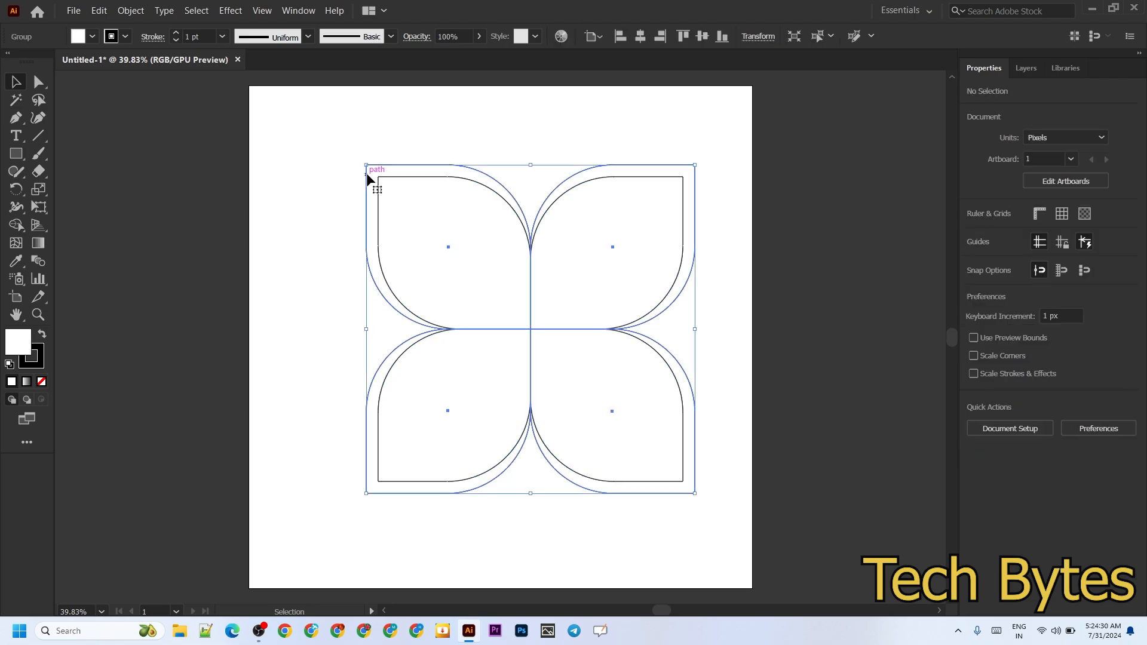
{"action": "left_click", "coordinate": [92, 37]}
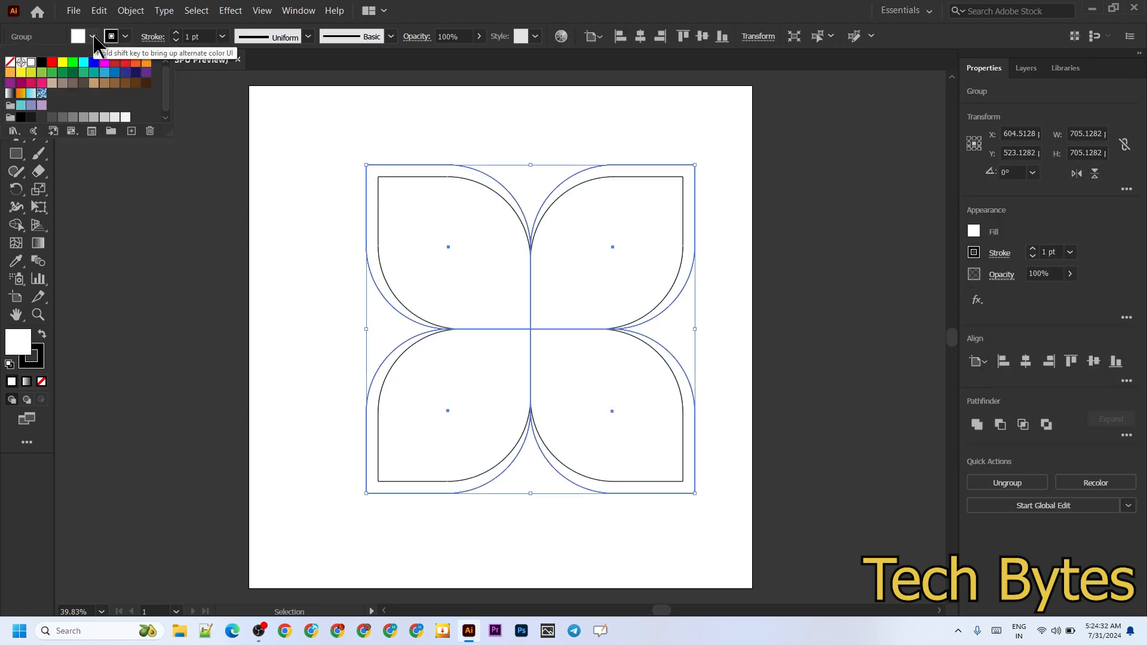
{"action": "left_click", "coordinate": [64, 63]}
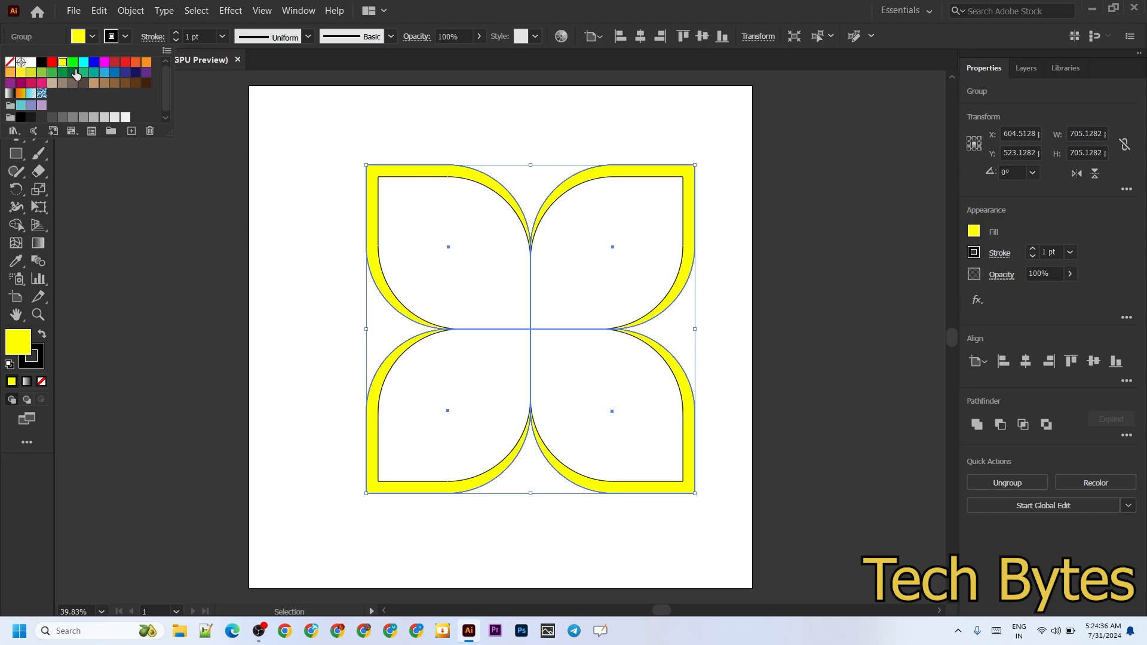
{"action": "left_click", "coordinate": [64, 84]}
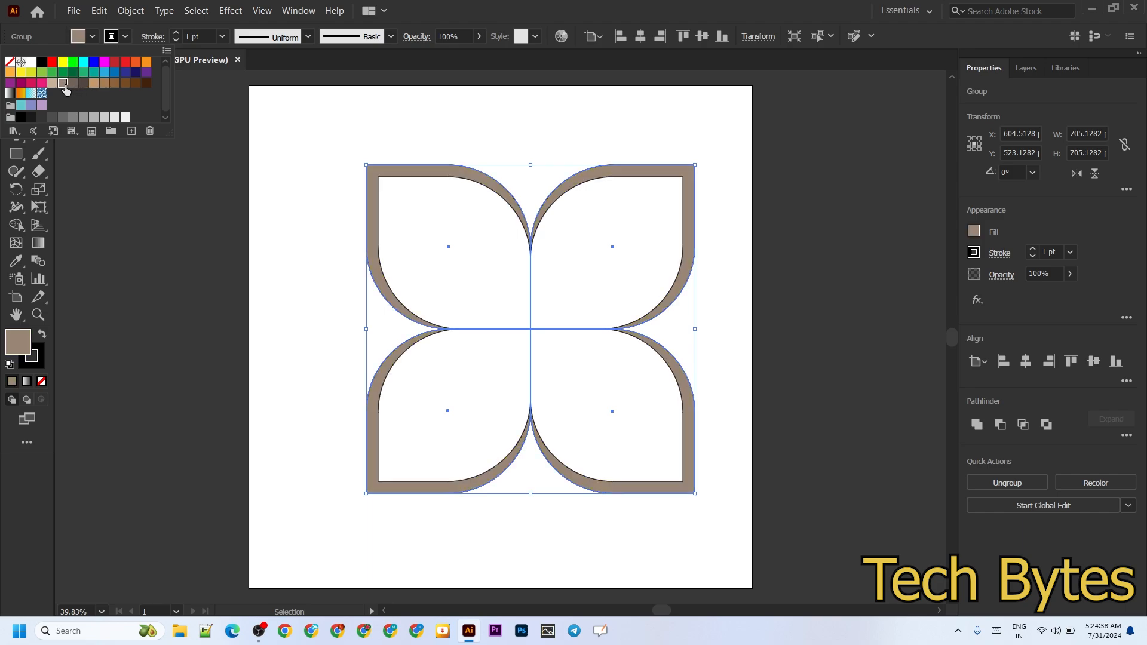
{"action": "left_click", "coordinate": [318, 331]}
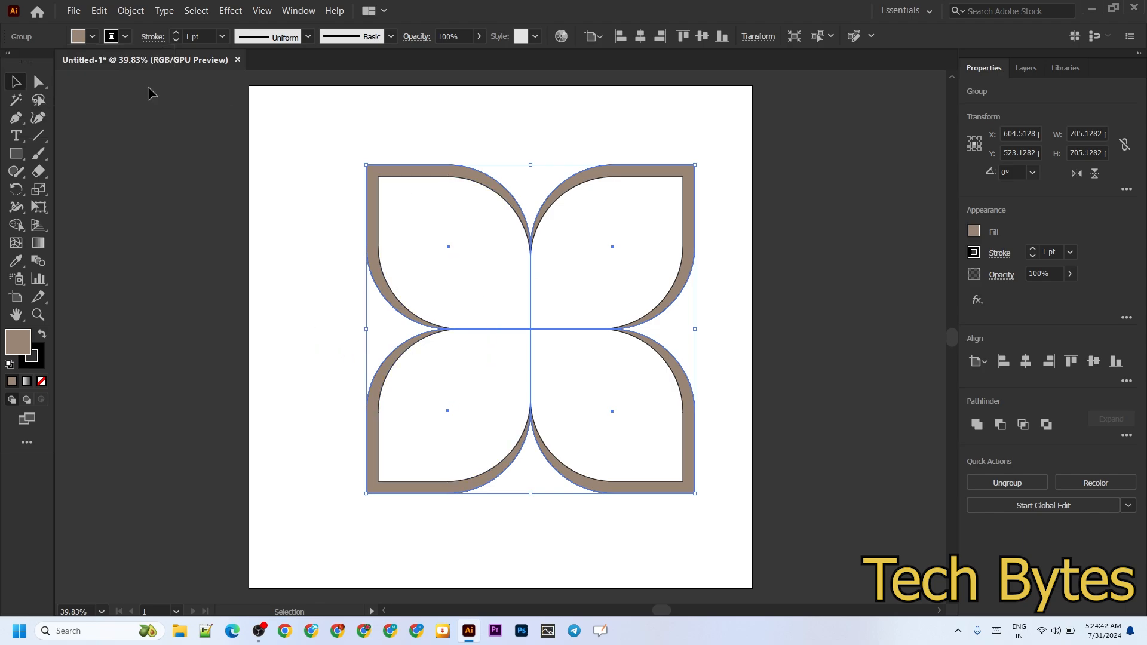
Create a tiny copy of both flower groups, scaled proportionally about their shared centre to about 26 px wide
{"action": "key", "text": "ctrl+a"}
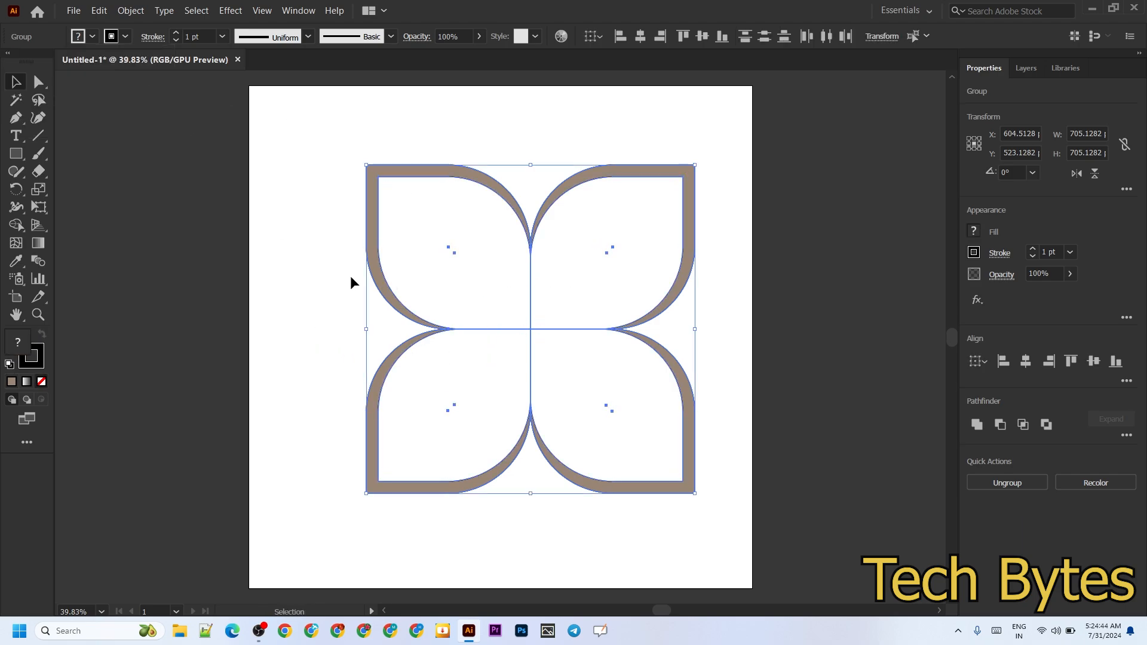
{"action": "key", "text": "a"}
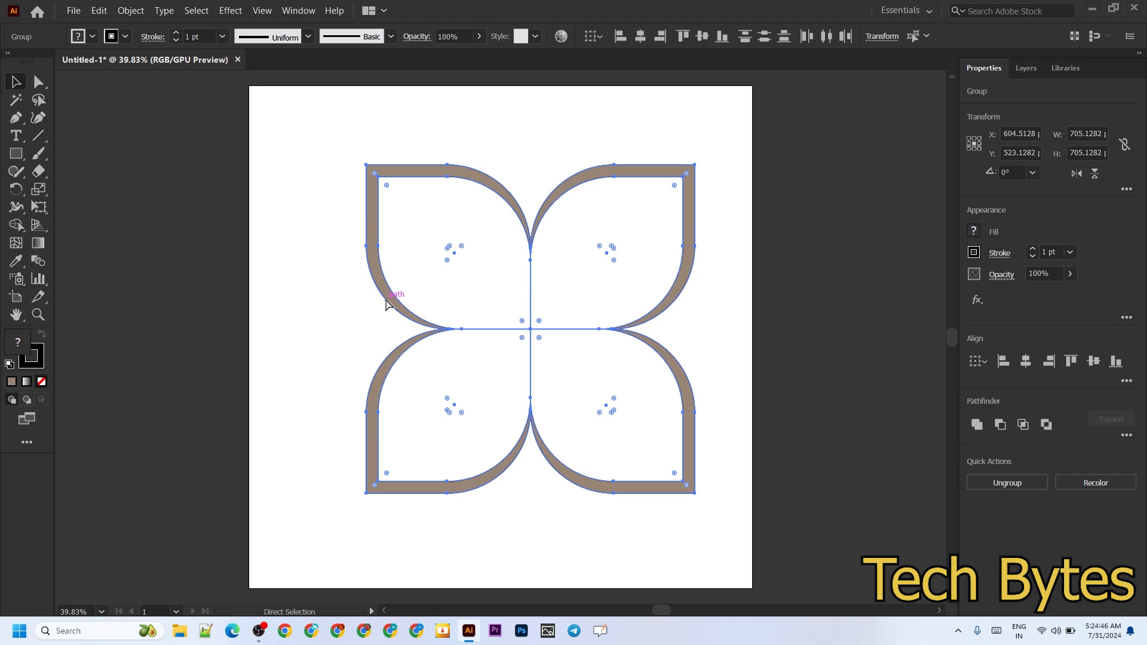
{"action": "key", "text": "v"}
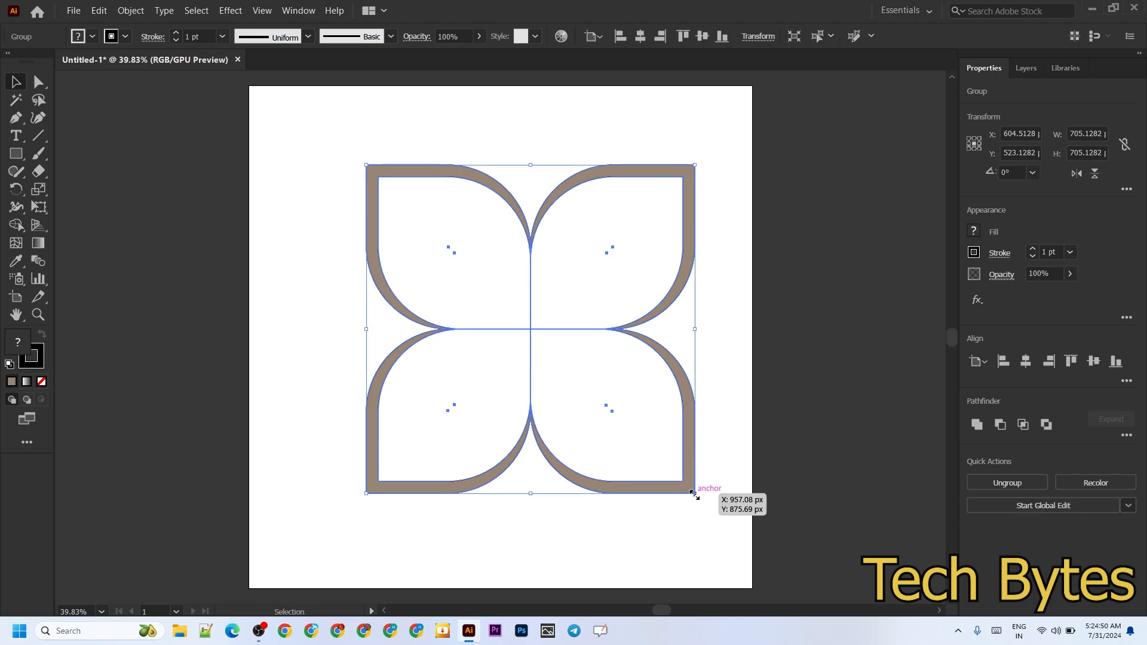
{"action": "key", "text": "a"}
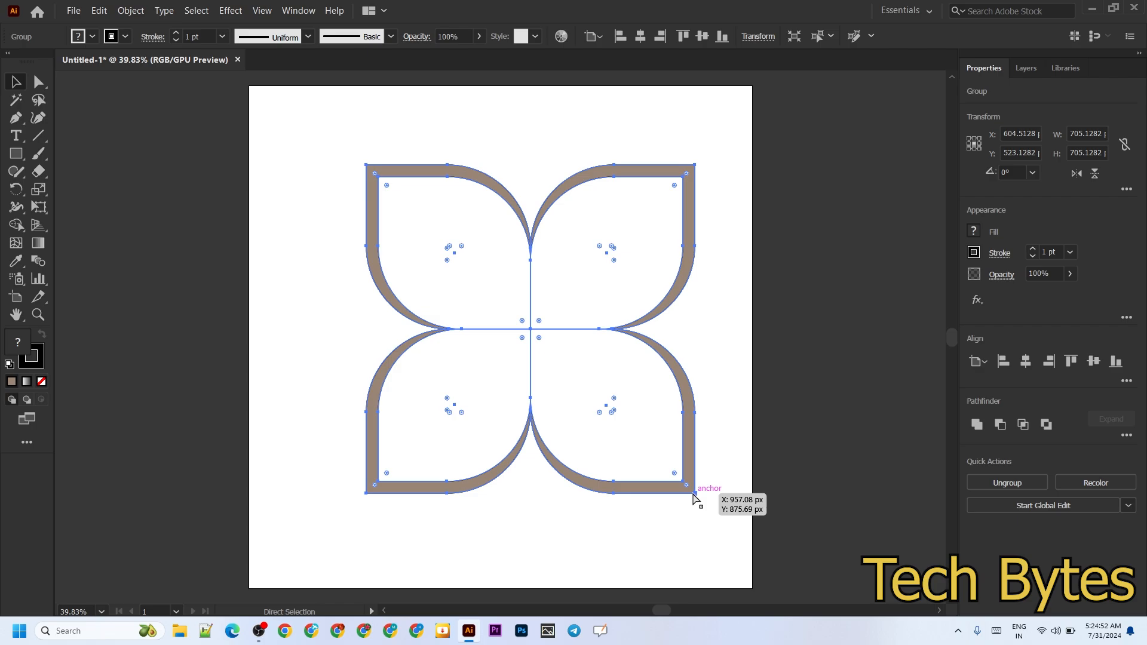
{"action": "key", "text": "v"}
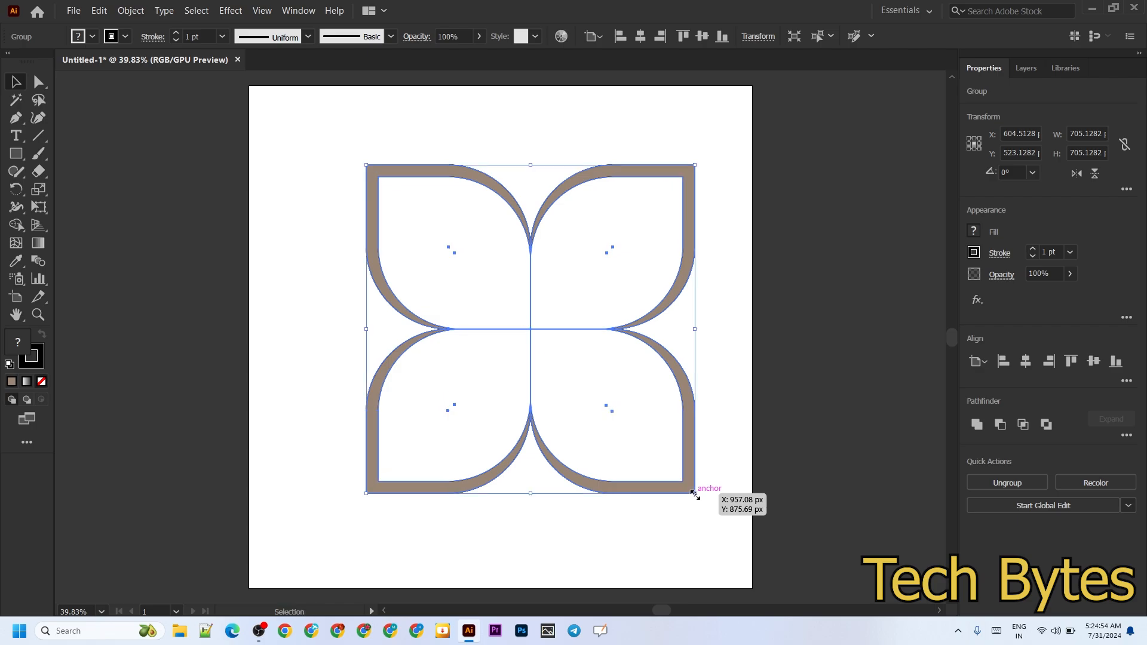
{"action": "left_click_drag", "start_coordinate": [695, 494], "coordinate": [537, 354]}
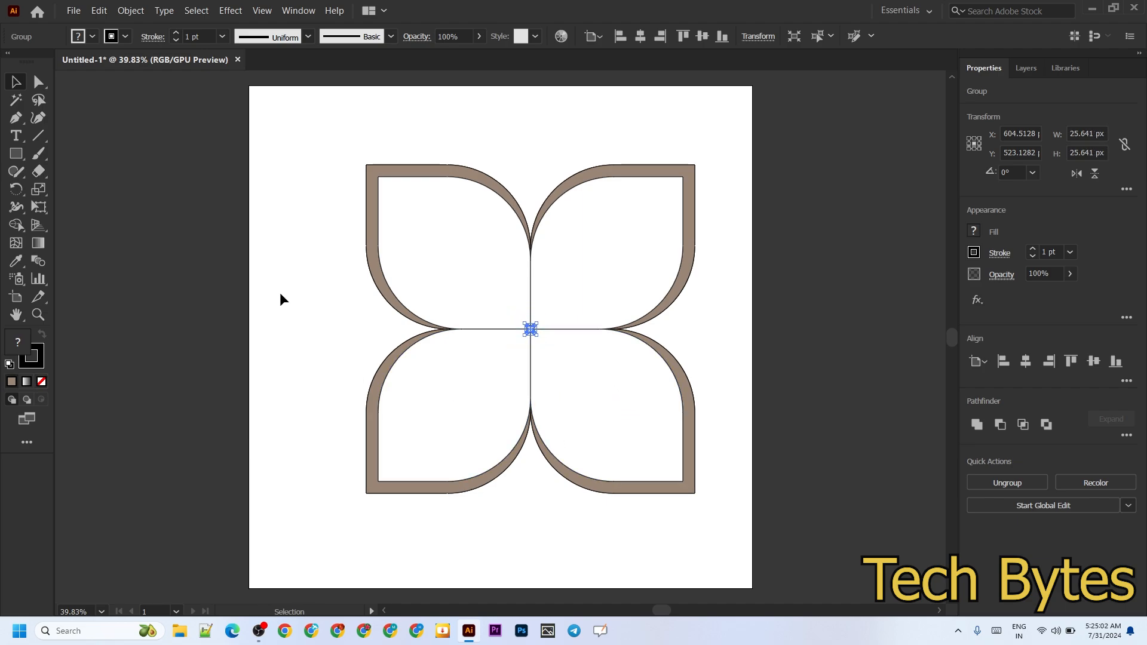
Select all the artwork and blend the large flower outline with the tiny flower at the centre
{"action": "key", "text": "a"}
{"action": "key", "text": "v"}
{"action": "left_click", "coordinate": [320, 314]}
{"action": "key", "text": "a"}
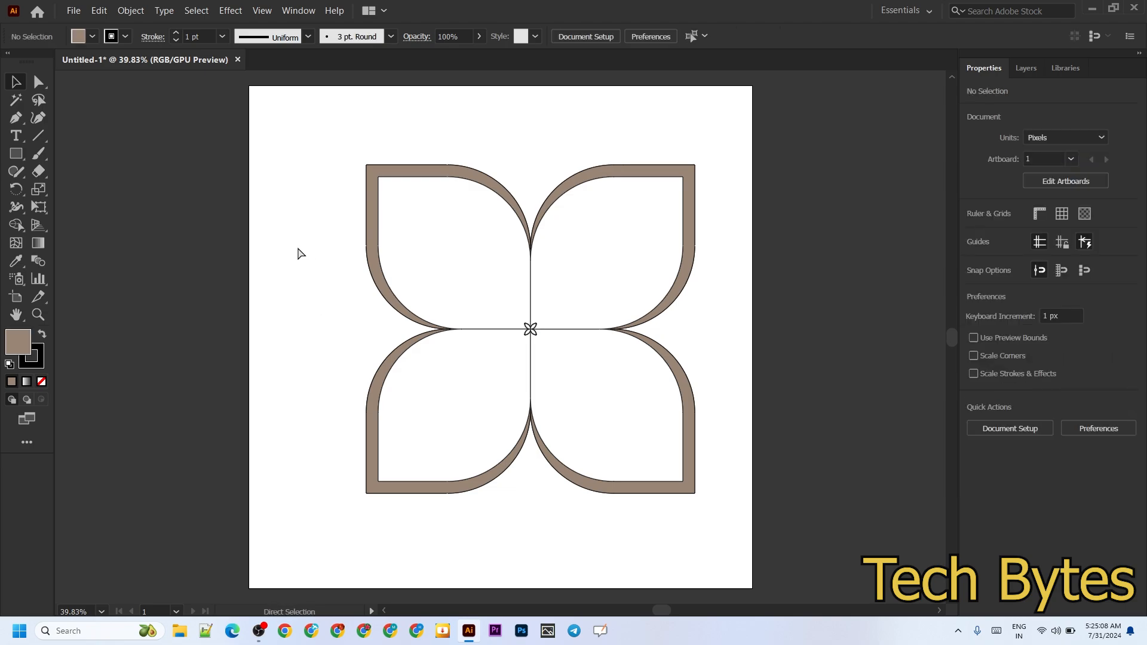
{"action": "key", "text": "ctrl+a"}
{"action": "key", "text": "v"}
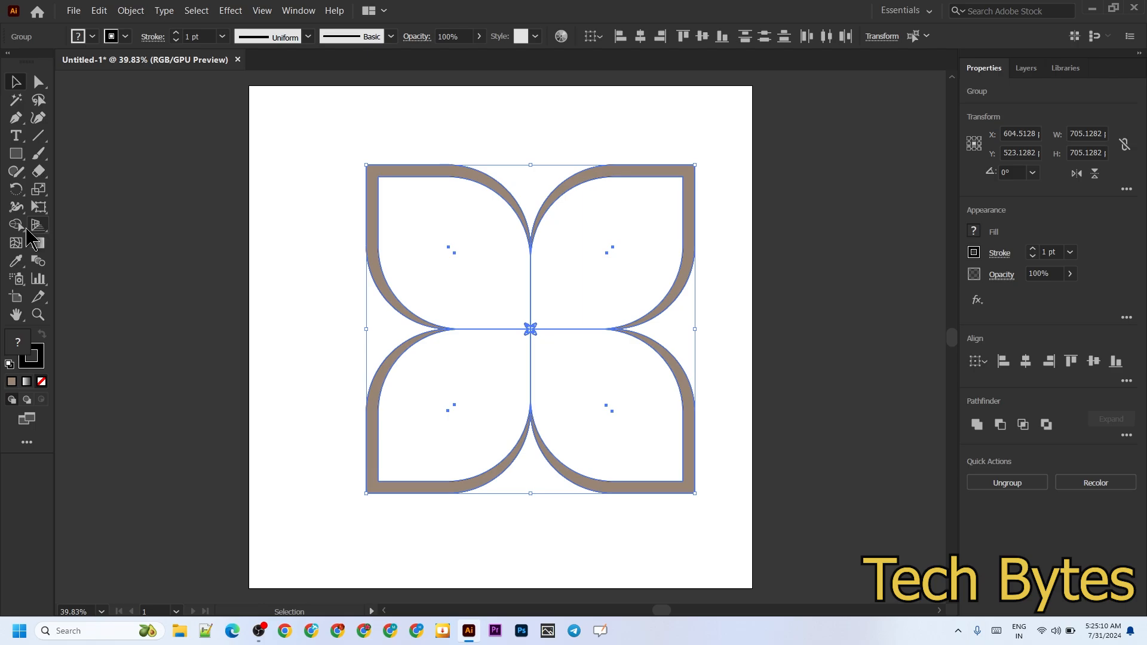
{"action": "left_click", "coordinate": [38, 261]}
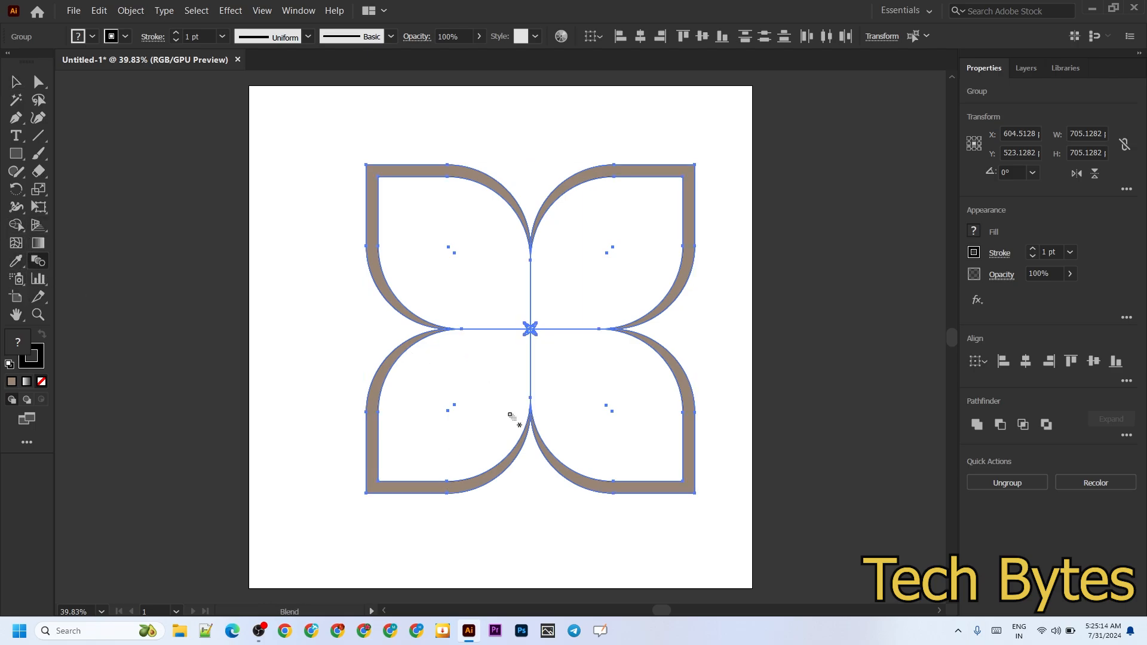
{"action": "scroll", "coordinate": [530, 395], "scroll_direction": "up", "scroll_amount": 4}
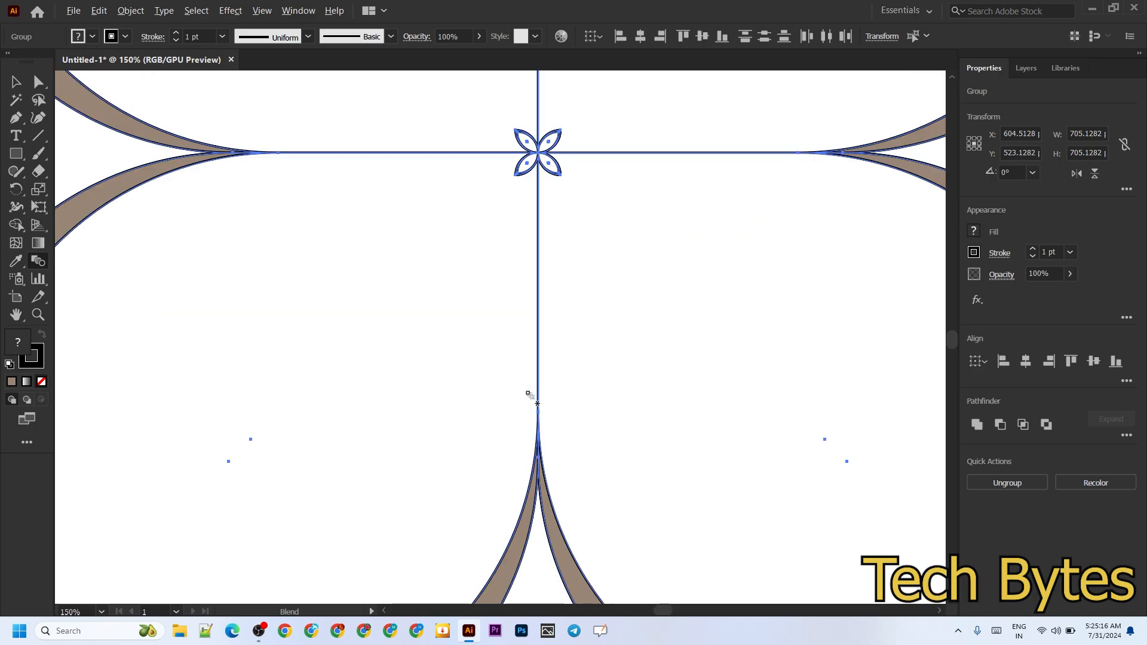
{"action": "left_click", "coordinate": [517, 553]}
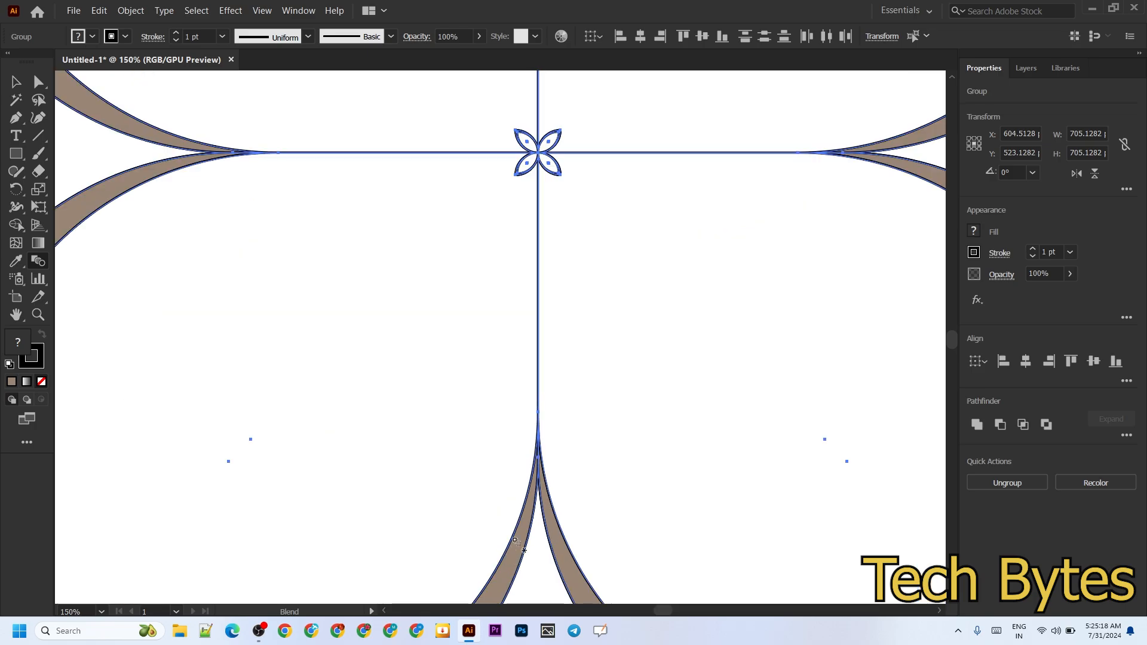
{"action": "left_click", "coordinate": [560, 169]}
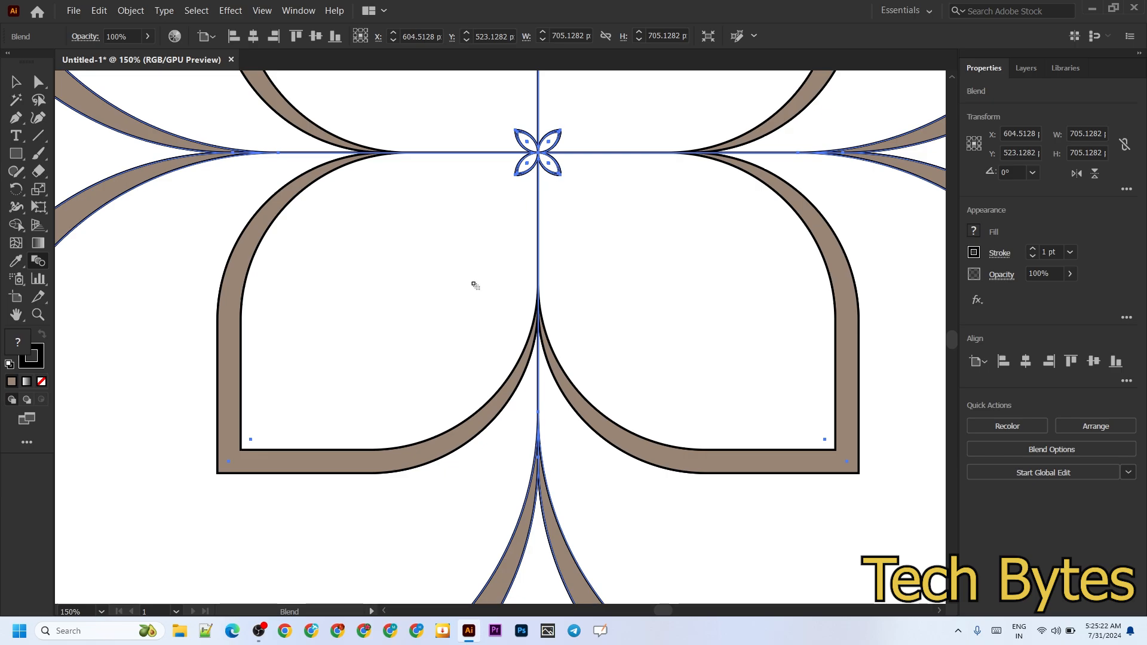
Set the flower blend's spacing to Specified Steps with 9 steps
{"action": "scroll", "coordinate": [433, 365], "scroll_direction": "down", "scroll_amount": 4}
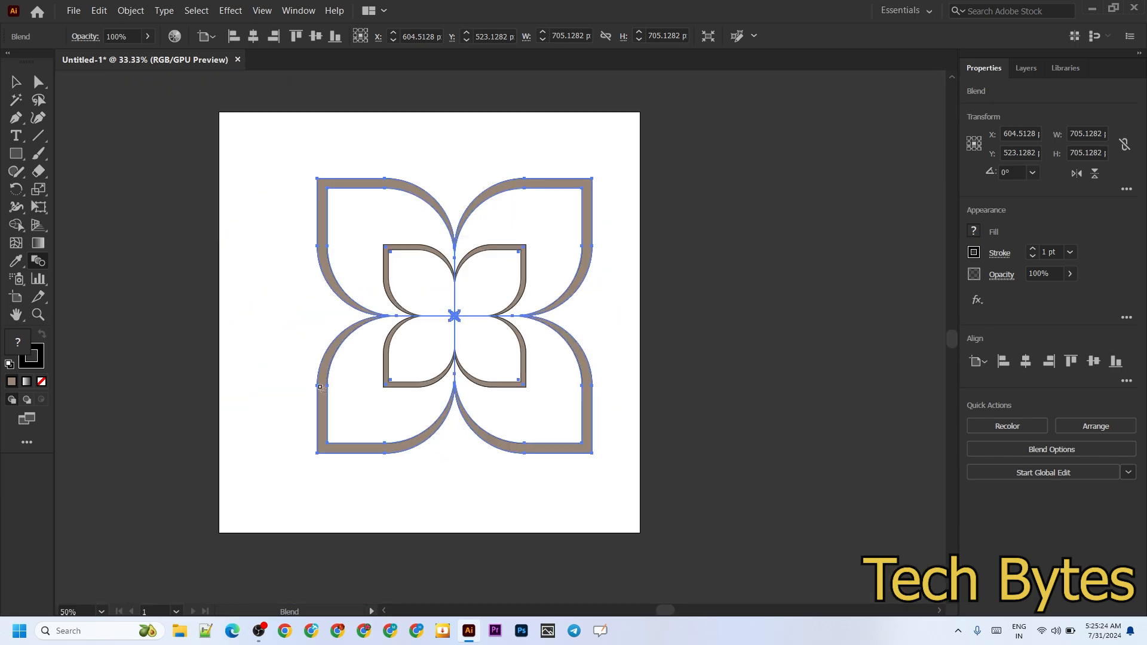
{"action": "double_click", "coordinate": [40, 266]}
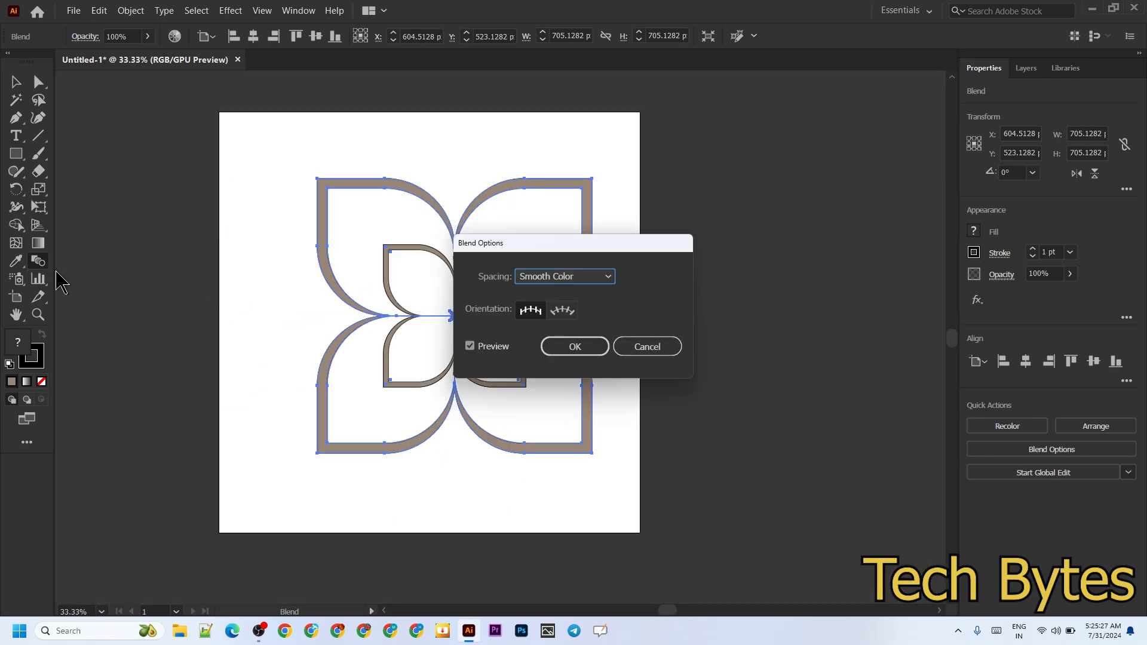
{"action": "left_click", "coordinate": [605, 279]}
{"action": "left_click", "coordinate": [583, 310]}
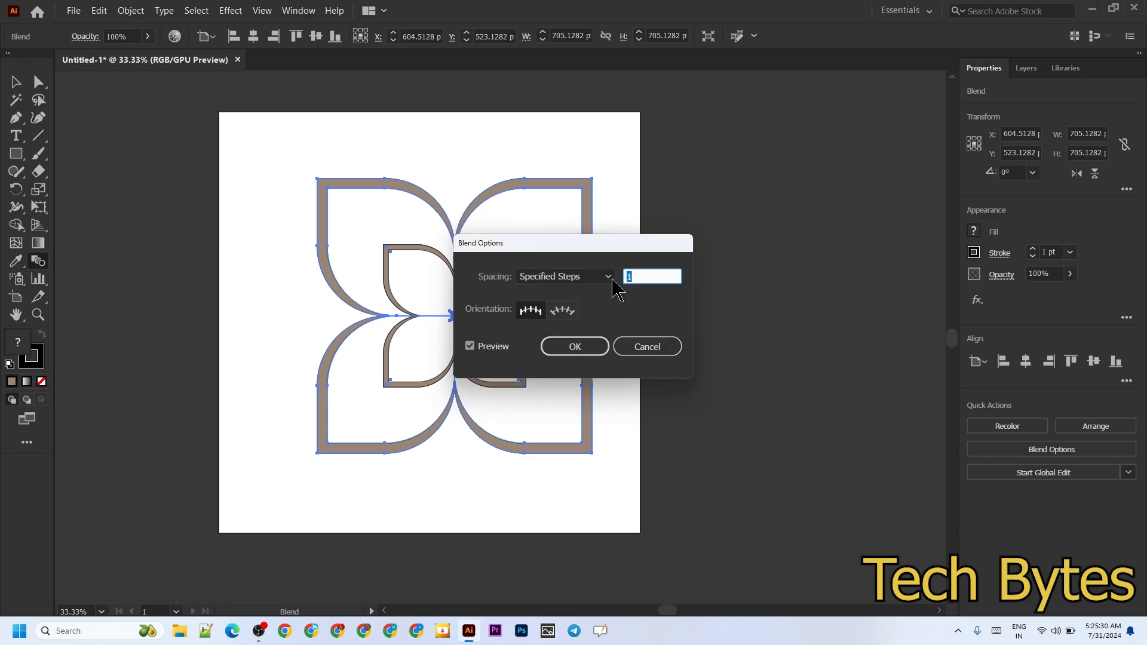
{"action": "left_click_drag", "start_coordinate": [614, 245], "coordinate": [737, 329]}
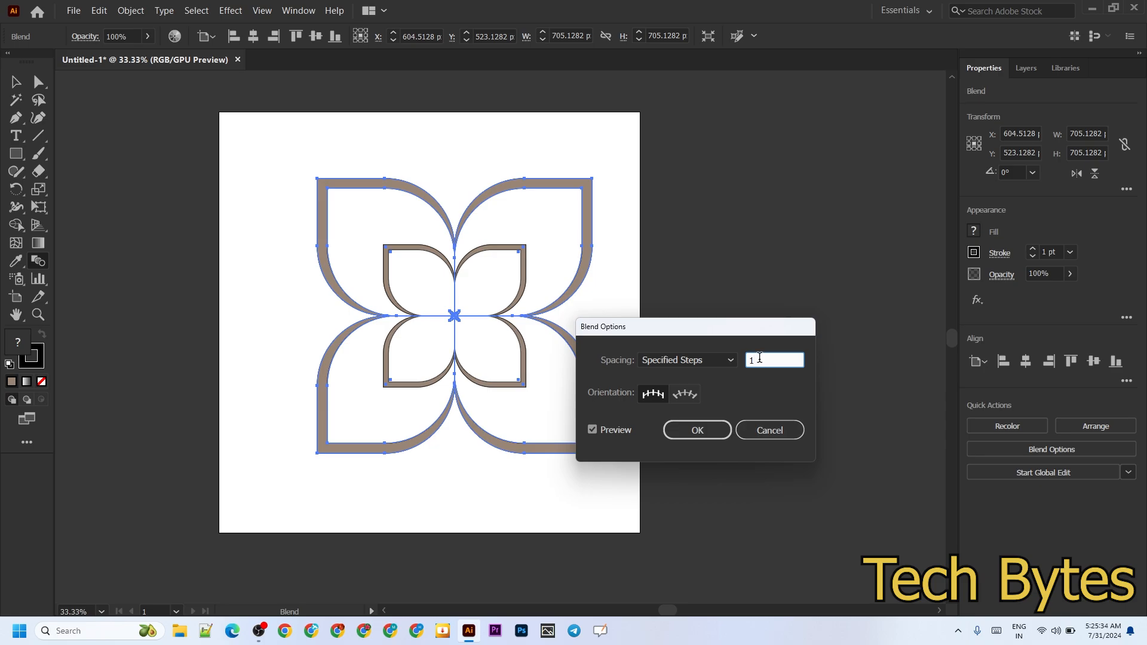
{"action": "key", "text": "Up"}
{"action": "key", "text": "Up"}
{"action": "key", "text": "Up"}
{"action": "key", "text": "Up"}
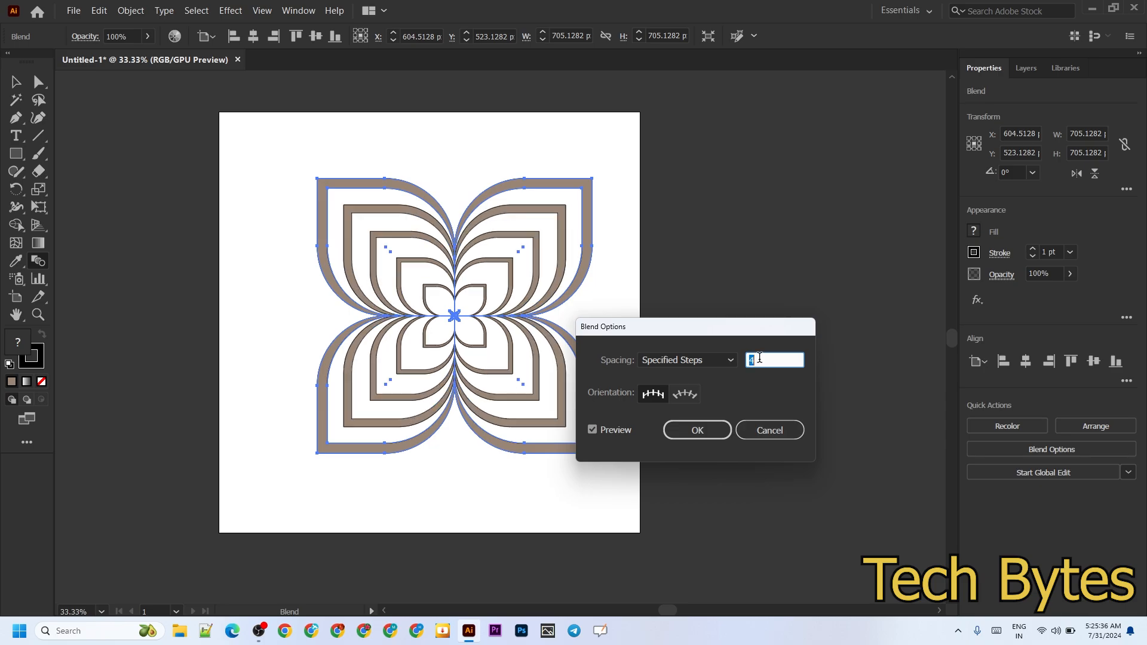
{"action": "key", "text": "Up"}
{"action": "key", "text": "Up"}
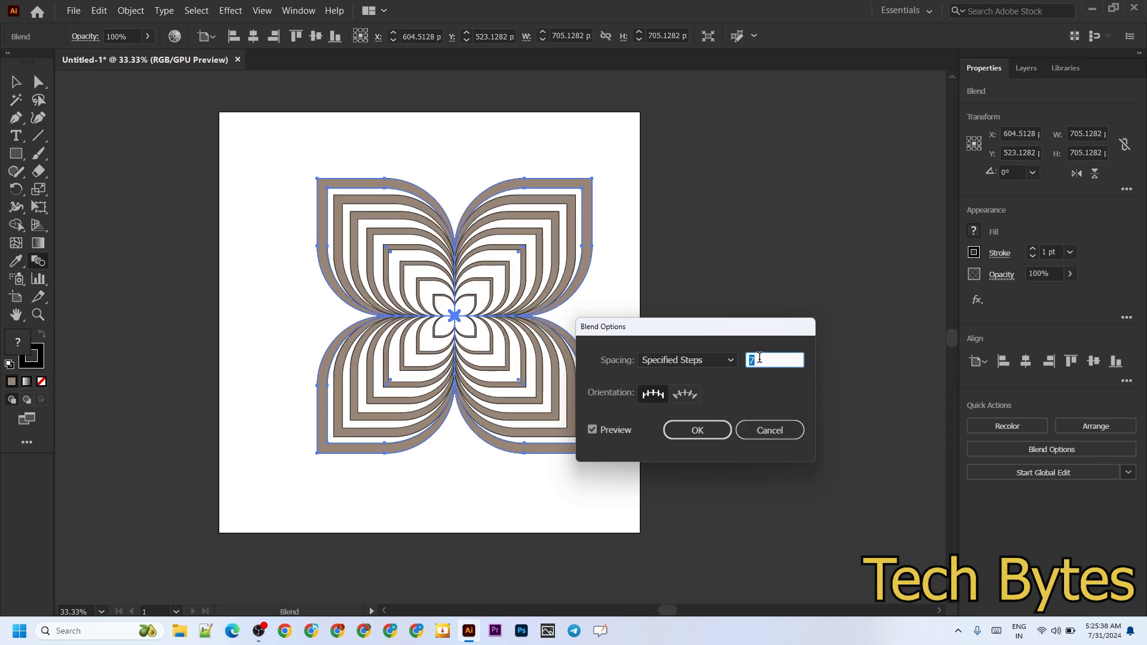
{"action": "key", "text": "Up"}
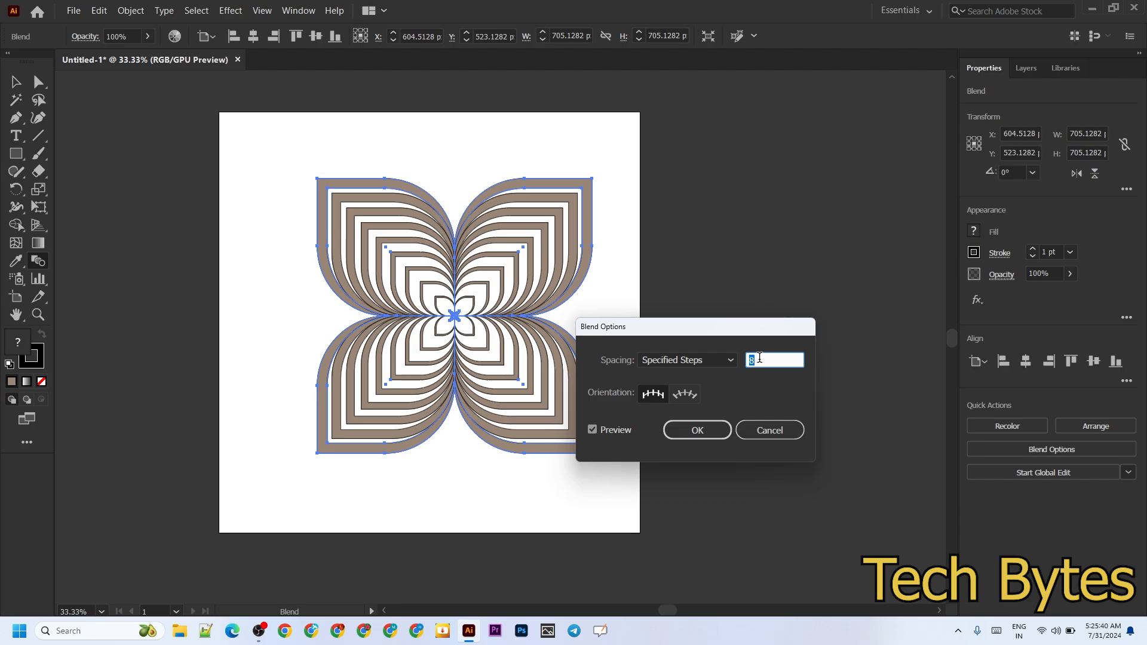
{"action": "key", "text": "Up"}
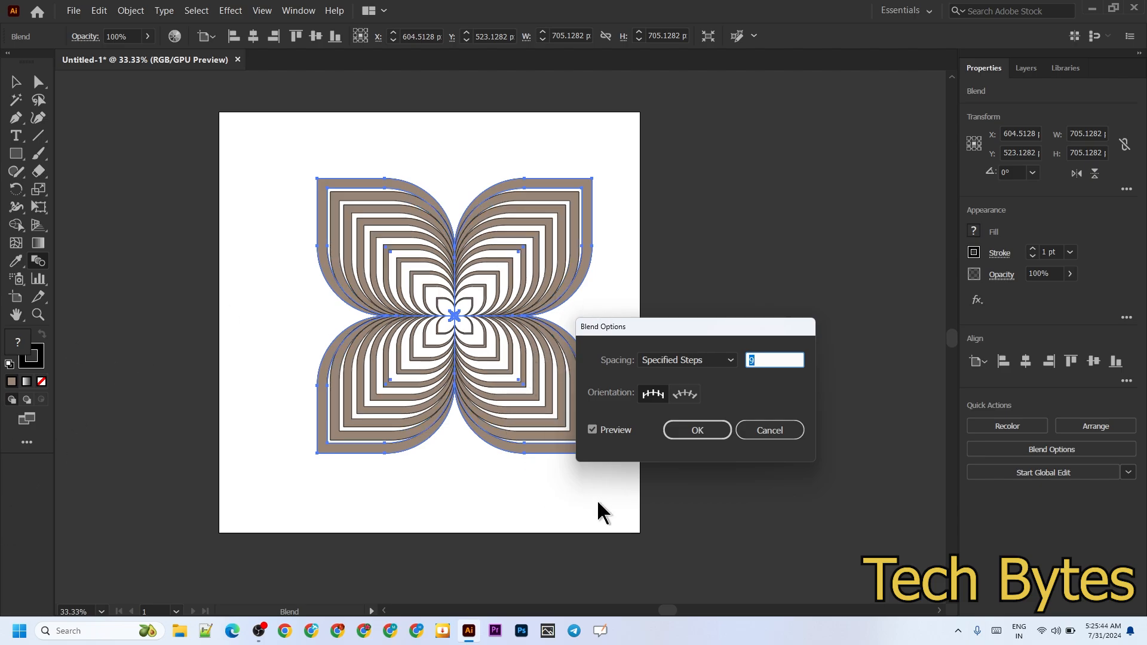
{"action": "left_click", "coordinate": [695, 431]}
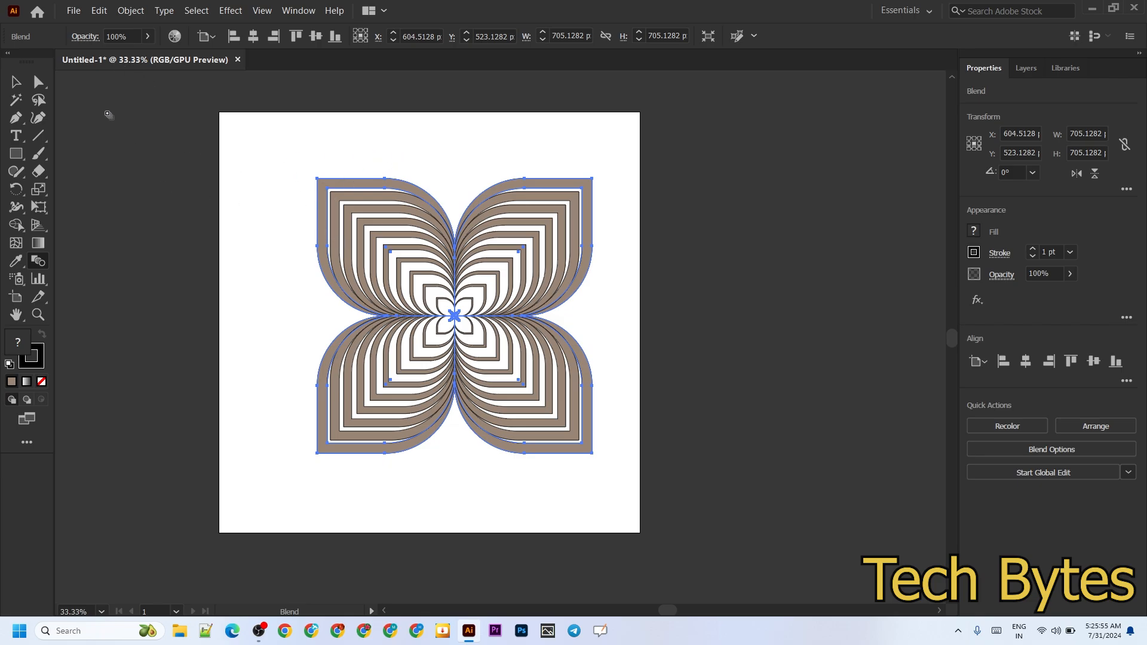
Remove the stroke from the blended flower and deselect it
{"action": "left_click", "coordinate": [16, 82]}
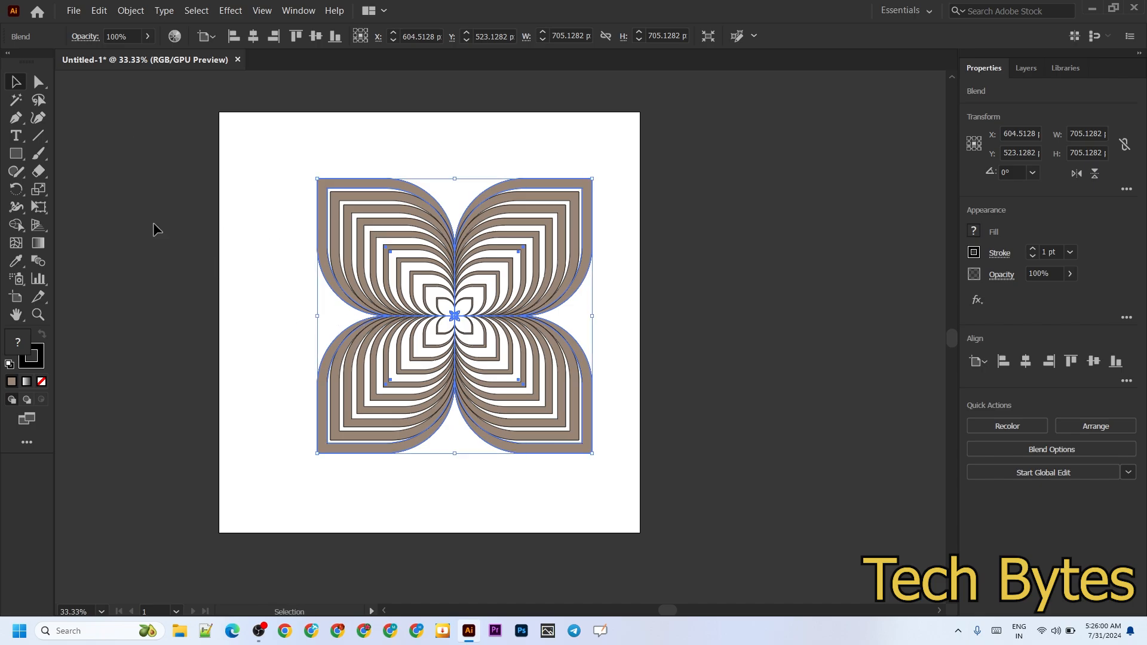
{"action": "left_click", "coordinate": [36, 359]}
{"action": "left_click", "coordinate": [41, 382]}
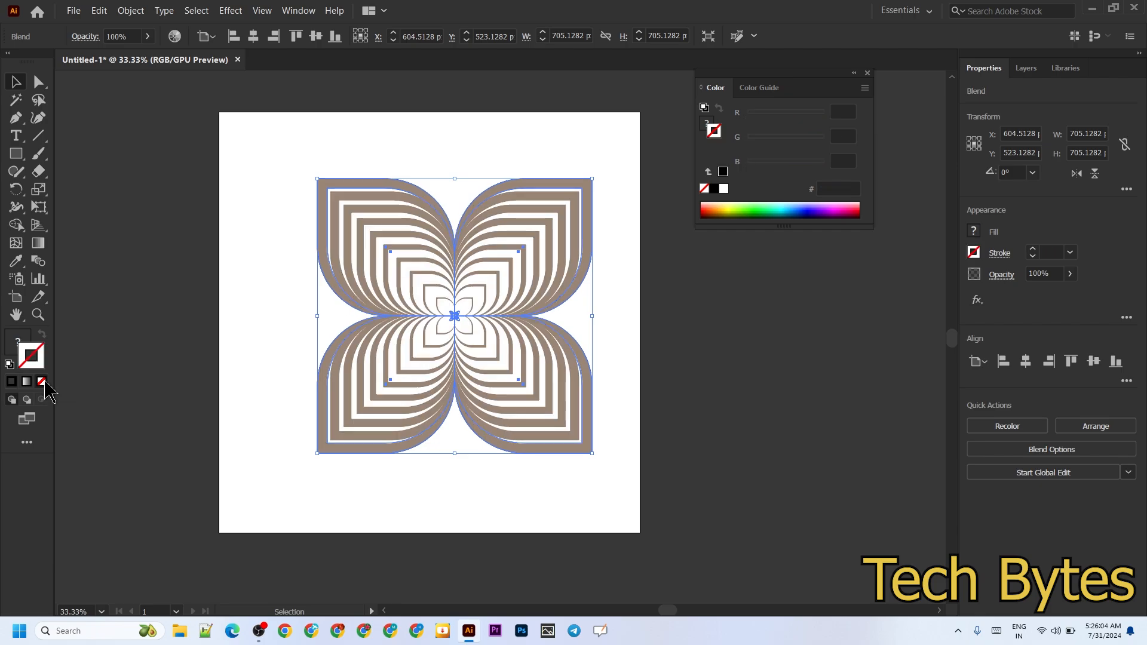
{"action": "left_click", "coordinate": [232, 251]}
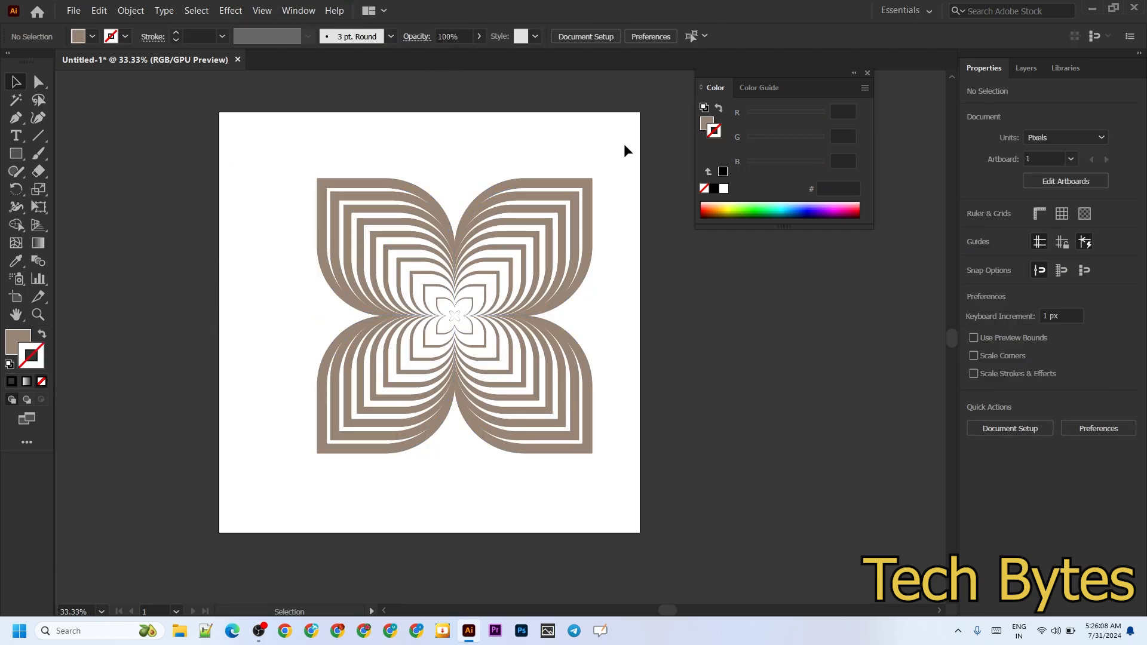
Group the blended flower and move it into the artboard's upper-left corner
{"action": "key", "text": "ctrl+a"}
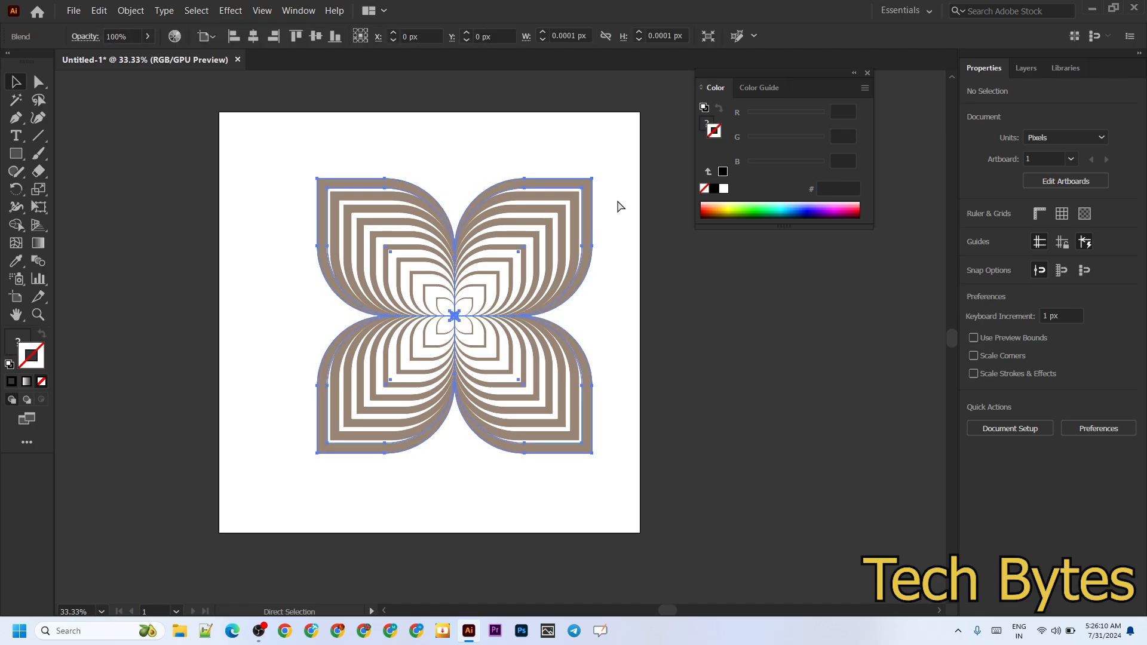
{"action": "key", "text": "a"}
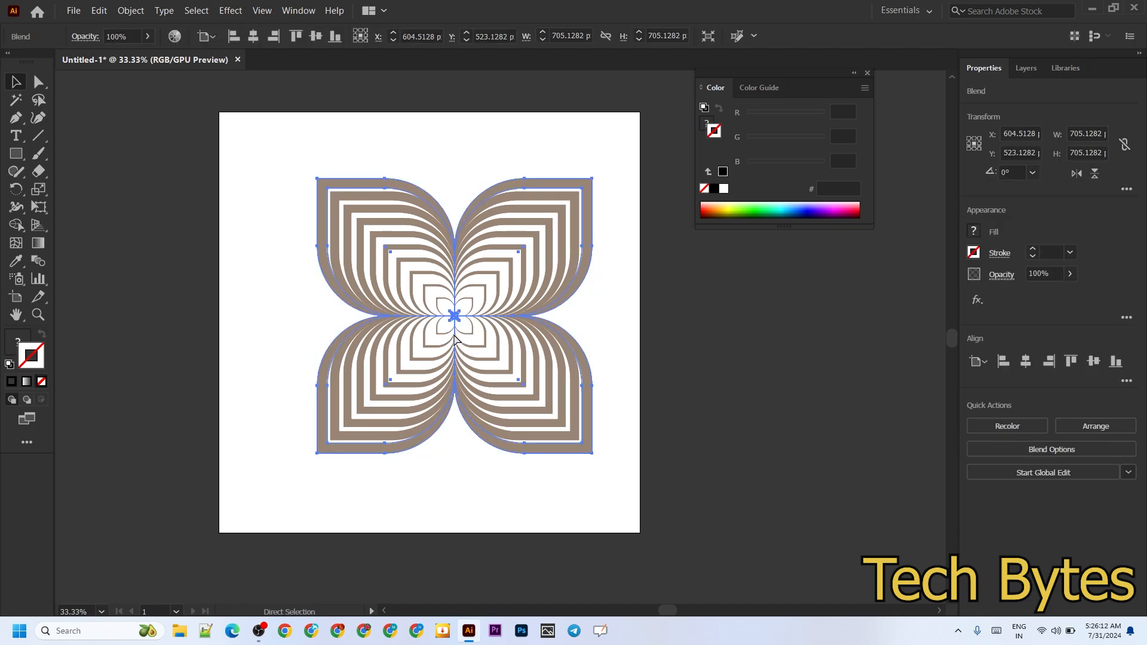
{"action": "key", "text": "ctrl+g"}
{"action": "key", "text": "v"}
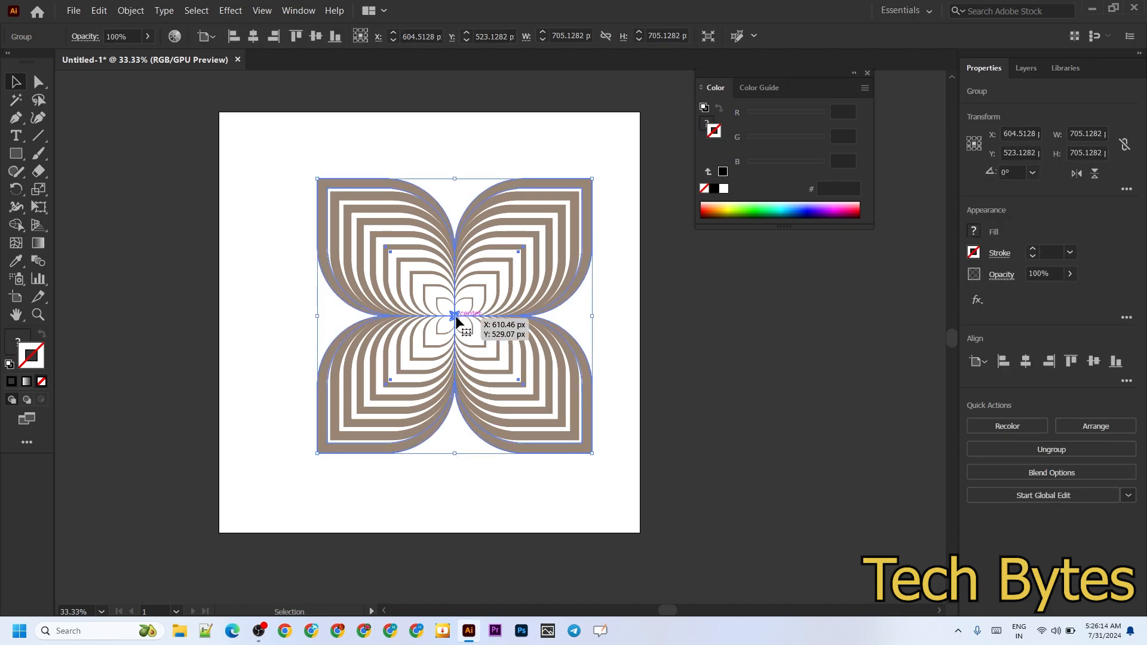
{"action": "left_click_drag", "start_coordinate": [454, 315], "coordinate": [356, 249]}
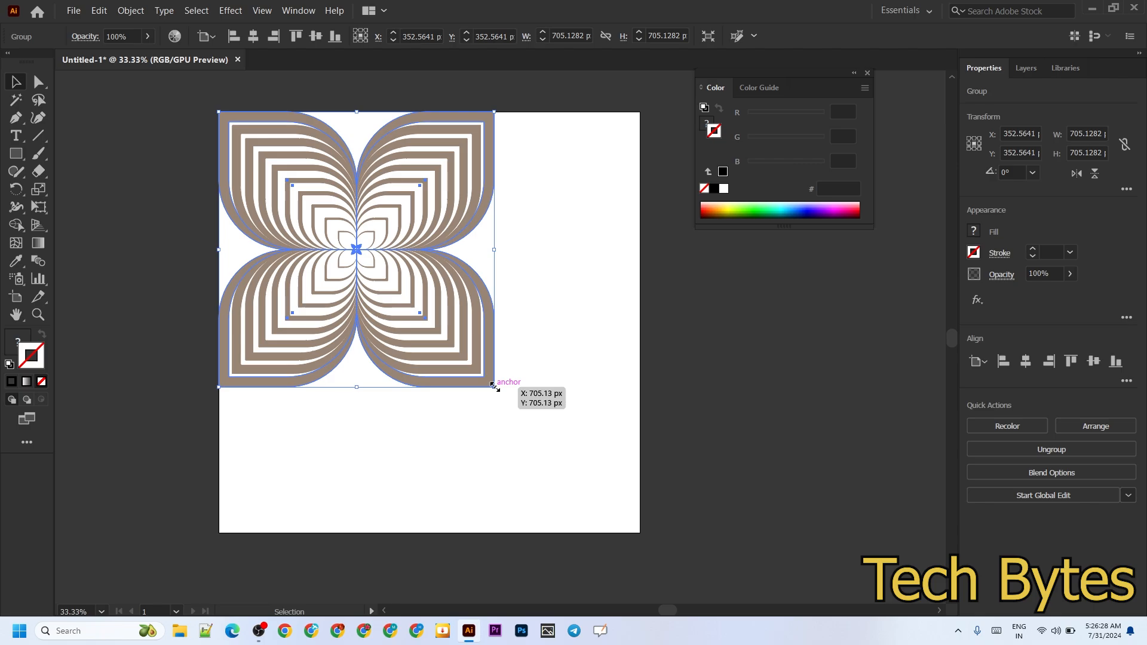
Shrink the flower group about its centre to about 90 by 96 px and move it into the artboard's upper-left corner
{"action": "left_click_drag", "start_coordinate": [494, 385], "coordinate": [395, 296]}
{"action": "key", "text": "alt+shift"}
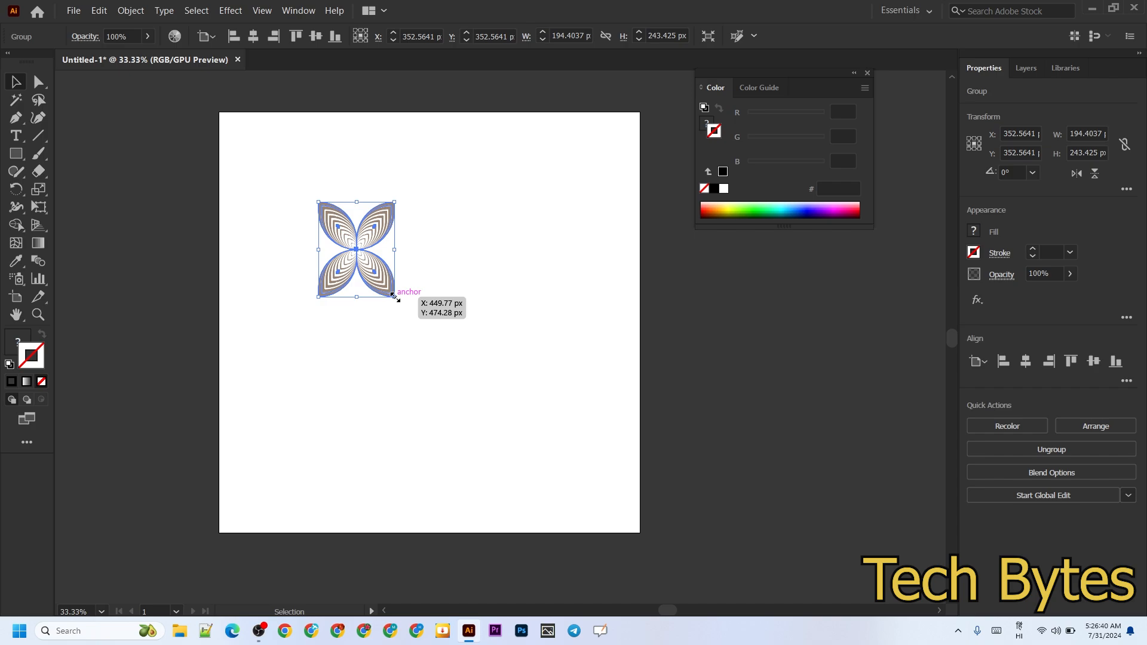
{"action": "left_click_drag", "start_coordinate": [395, 297], "coordinate": [390, 292]}
{"action": "left_click_drag", "start_coordinate": [380, 281], "coordinate": [236, 131]}
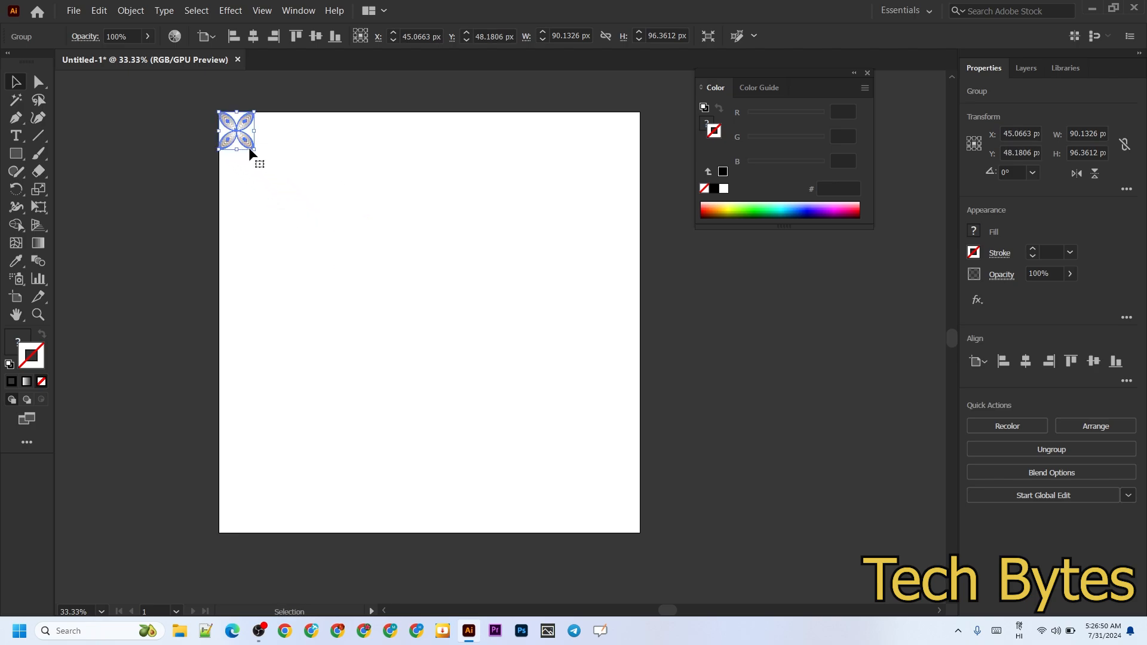
Place a copy of the small flower directly to its right, edge to edge, and close the floating color controls
{"action": "scroll", "coordinate": [264, 153], "scroll_direction": "up", "scroll_amount": 4}
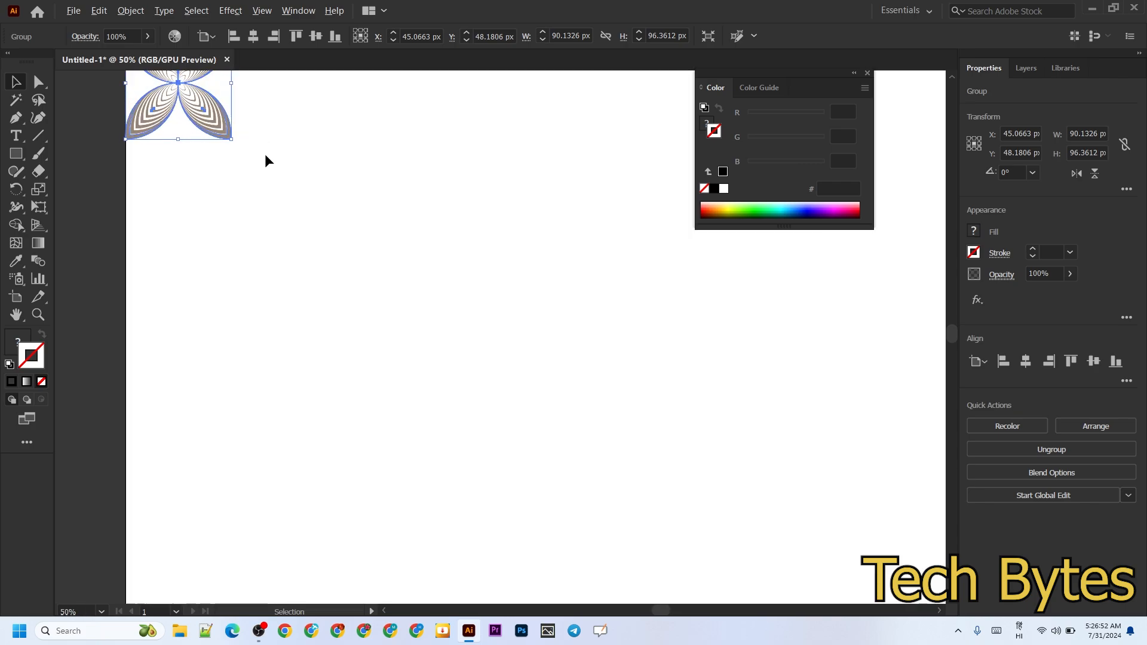
{"action": "scroll", "coordinate": [309, 185], "scroll_direction": "up", "scroll_amount": 3}
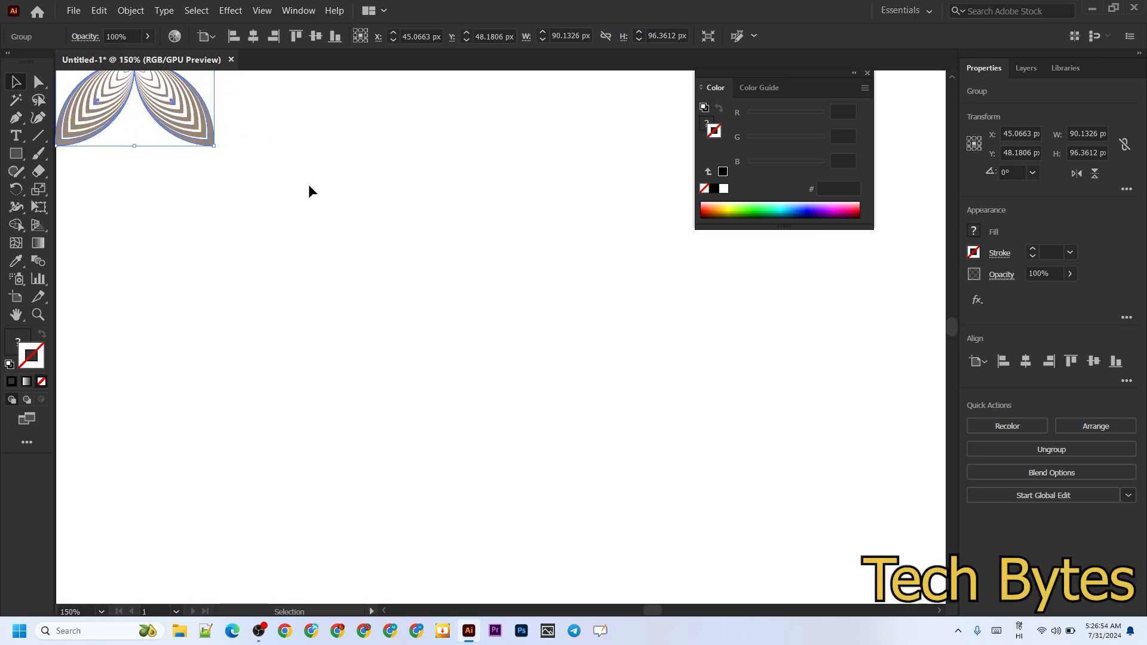
{"action": "scroll", "coordinate": [309, 187], "scroll_direction": "up", "scroll_amount": 2}
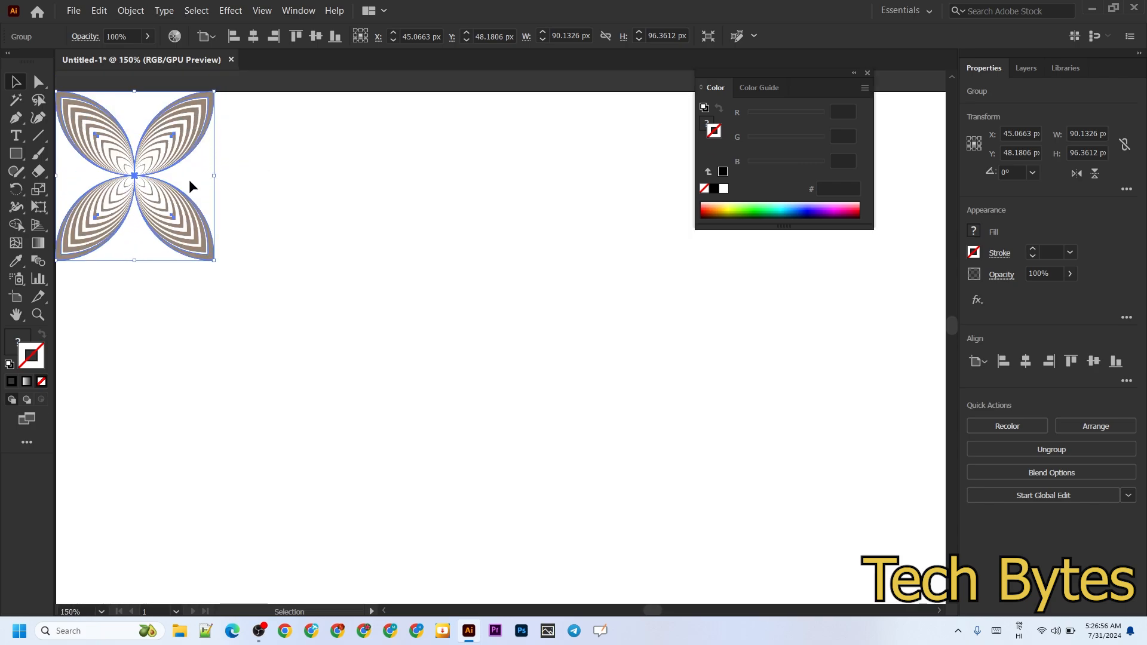
{"action": "left_click_drag", "start_coordinate": [140, 182], "coordinate": [295, 180]}
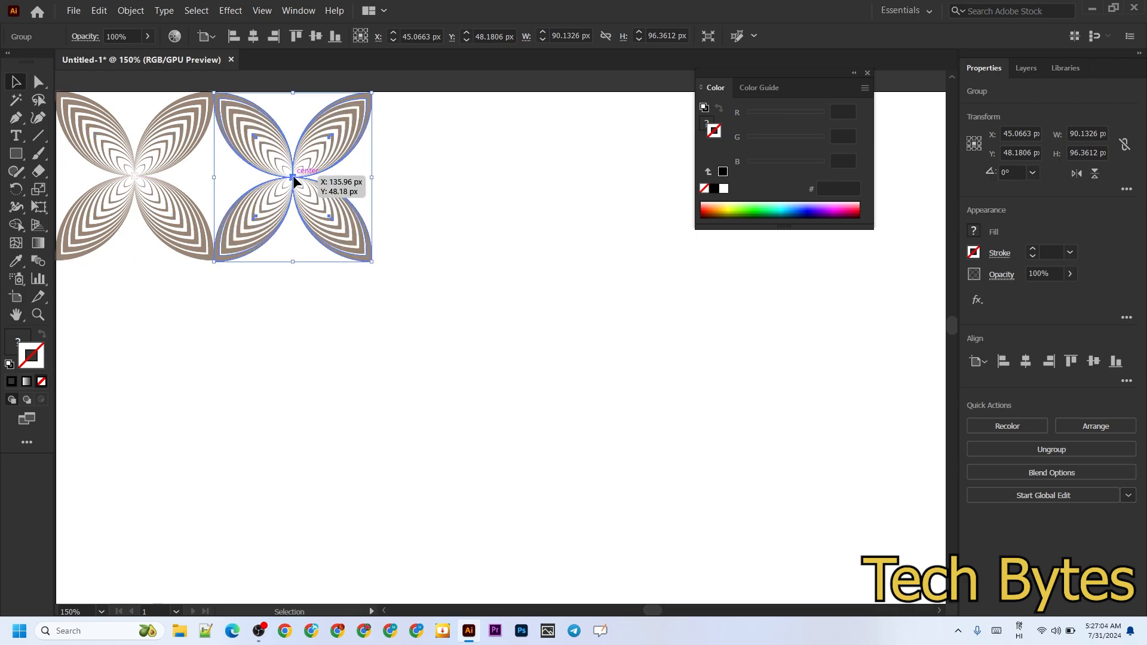
{"action": "left_click", "coordinate": [868, 73]}
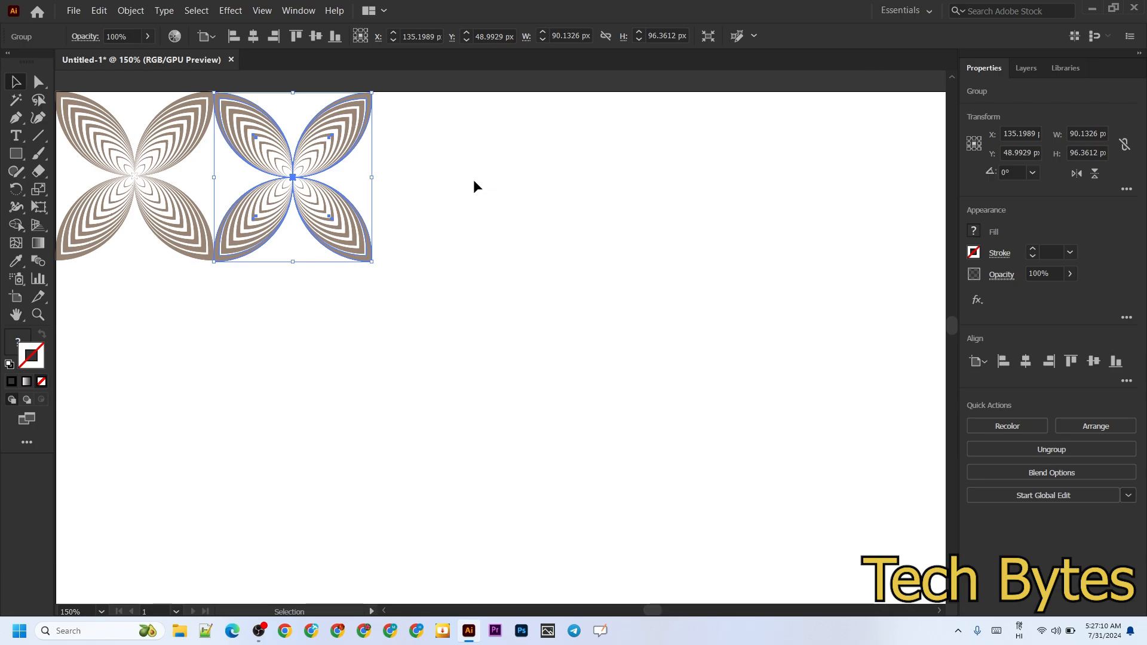
Repeat the copy transformation until a row of six adjoining flowers is made
{"action": "key", "text": "a"}
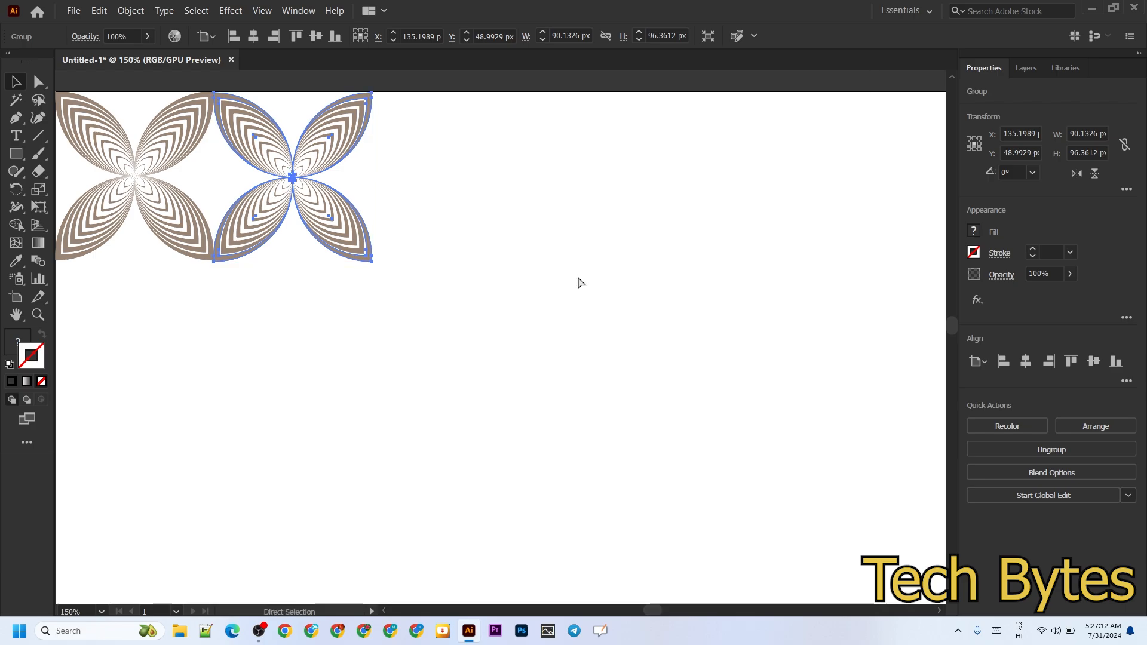
{"action": "key", "text": "ctrl+d"}
{"action": "key", "text": "ctrl+d"}
{"action": "key", "text": "ctrl+d"}
{"action": "key", "text": "ctrl+d"}
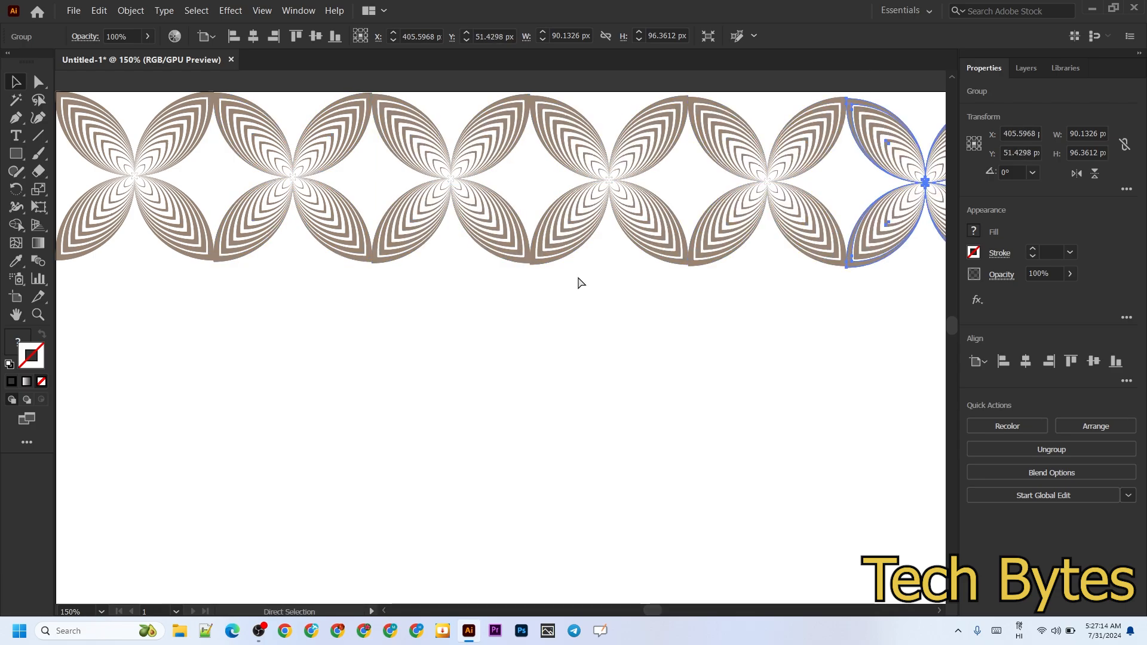
Select the whole row of flowers and place a copy directly below it
{"action": "key", "text": "v"}
{"action": "left_click", "coordinate": [556, 283]}
{"action": "key", "text": "ctrl+a"}
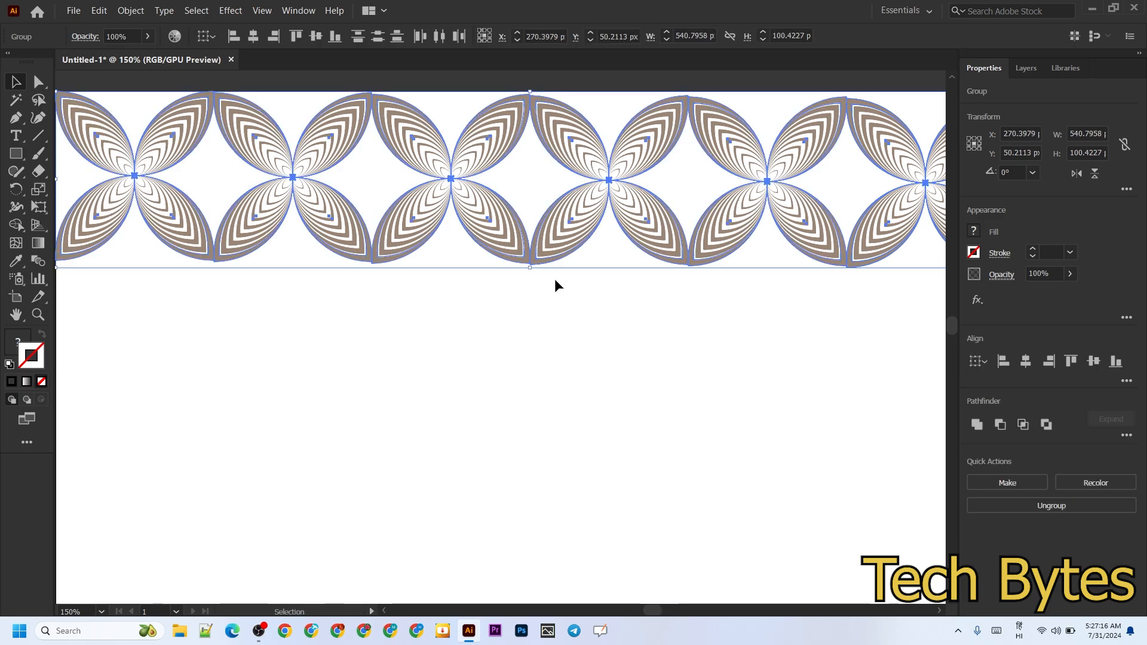
{"action": "key", "text": "a"}
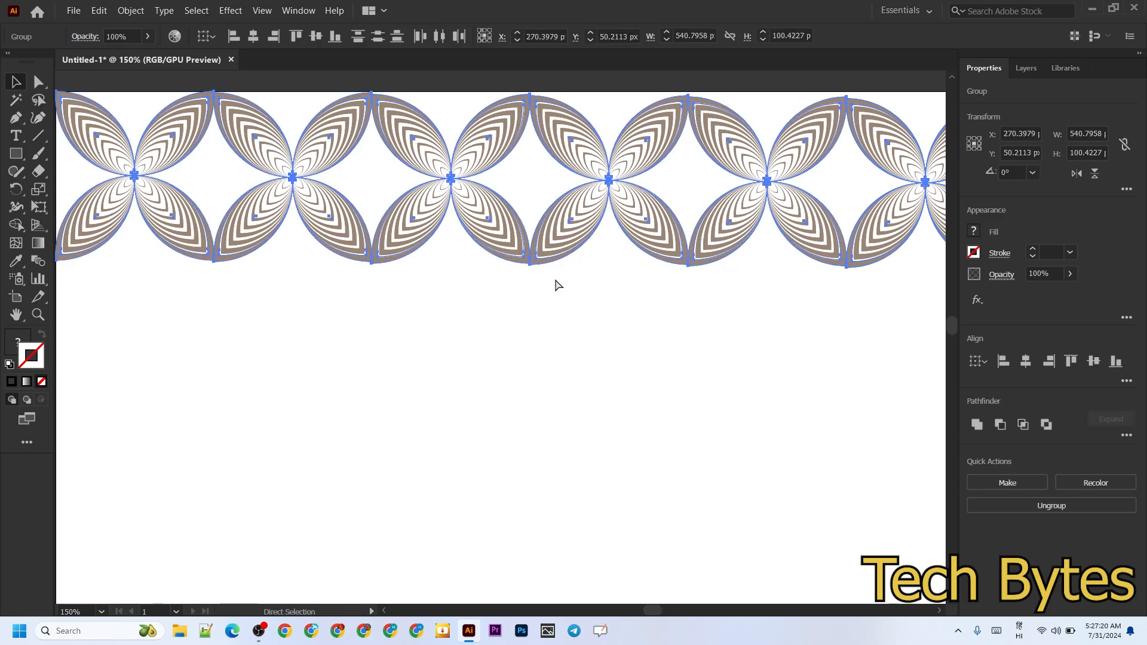
{"action": "key", "text": "v"}
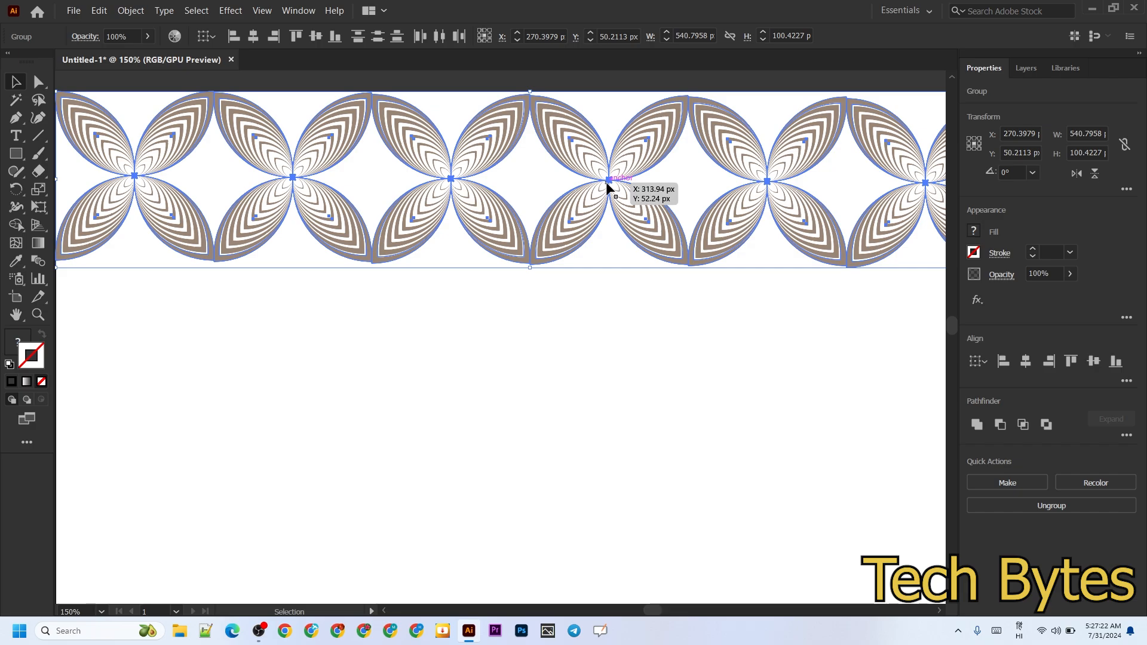
{"action": "left_click_drag", "start_coordinate": [607, 186], "coordinate": [607, 358]}
{"action": "key", "text": "ctrl"}
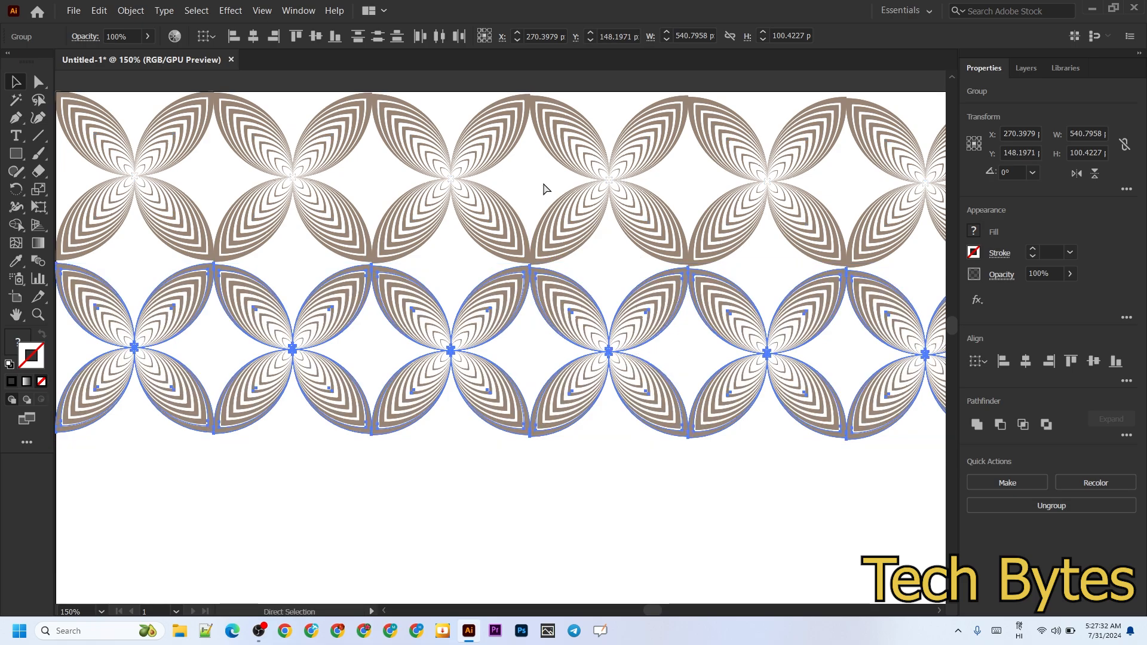
Repeat the row copy downward until eleven rows of flowers fill the artboard's height
{"action": "key", "text": "ctrl+d"}
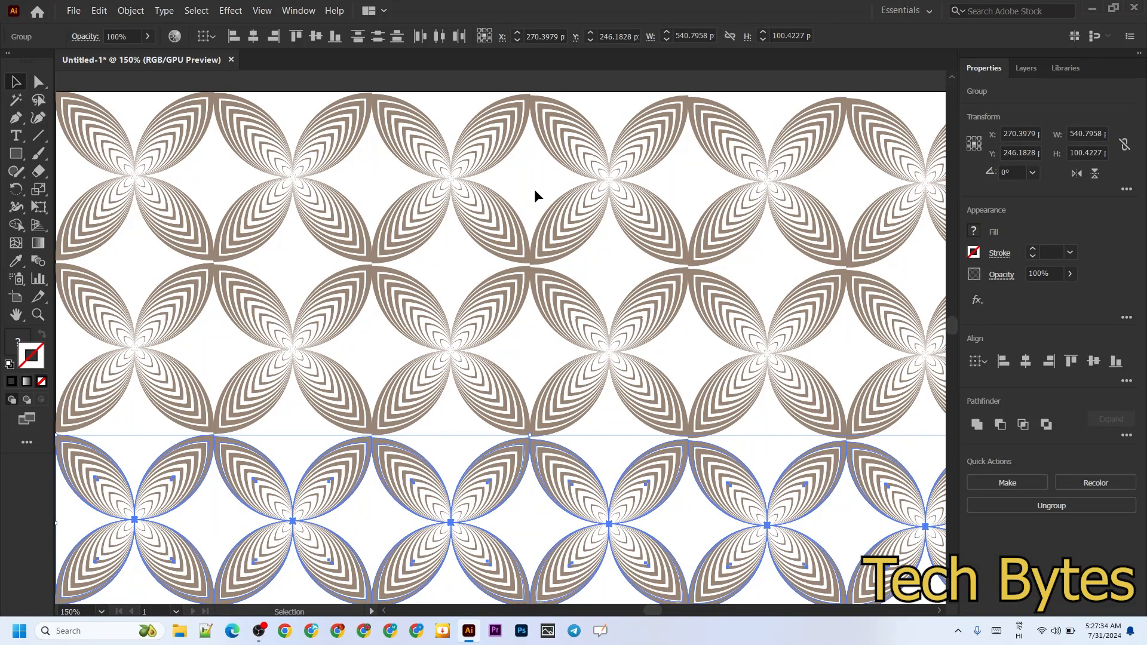
{"action": "scroll", "coordinate": [535, 190], "scroll_direction": "down", "scroll_amount": 1}
{"action": "scroll", "coordinate": [534, 188], "scroll_direction": "down", "scroll_amount": 1}
{"action": "scroll", "coordinate": [533, 189], "scroll_direction": "down", "scroll_amount": 2}
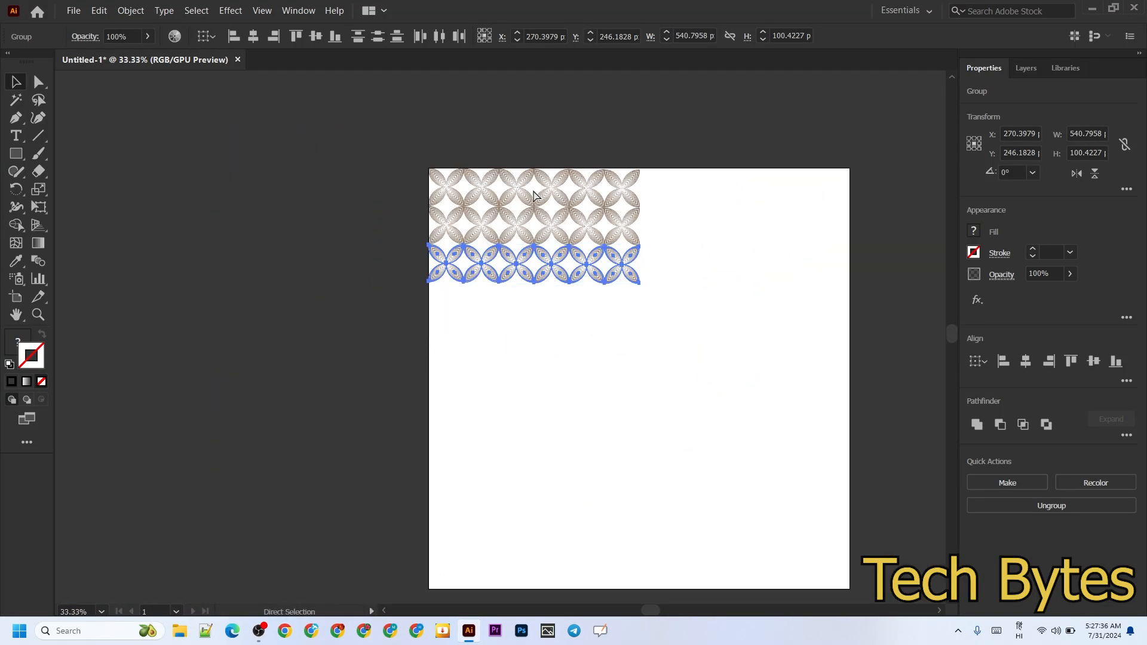
{"action": "key", "text": "ctrl+d"}
{"action": "key", "text": "ctrl+d"}
{"action": "key", "text": "ctrl+d"}
{"action": "key", "text": "ctrl+d"}
{"action": "key", "text": "ctrl+d"}
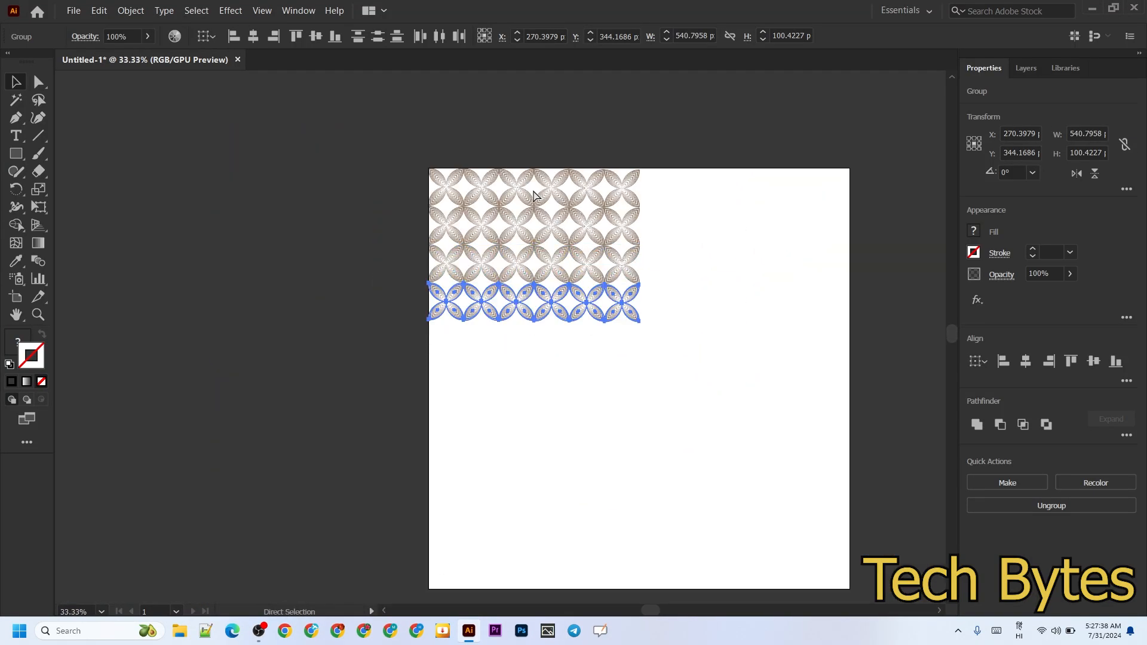
{"action": "key", "text": "ctrl+d"}
{"action": "key", "text": "ctrl+d"}
{"action": "key", "text": "ctrl+d"}
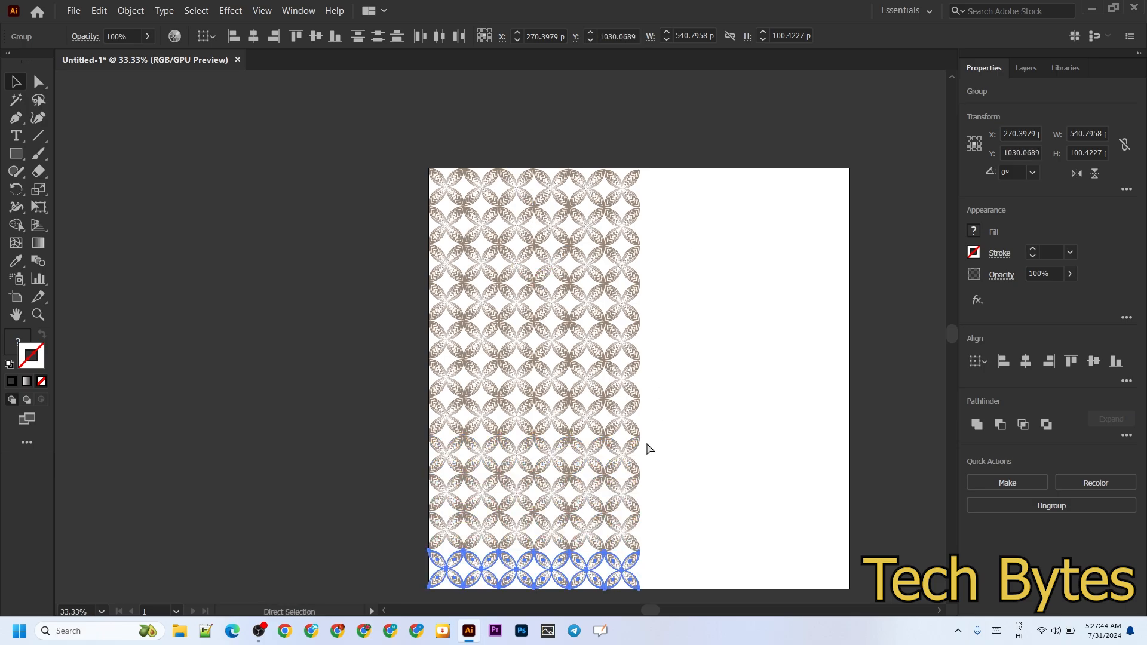
Select all the flower rows and copy the block sideways to fill the right half of the artboard
{"action": "key", "text": "ctrl+a"}
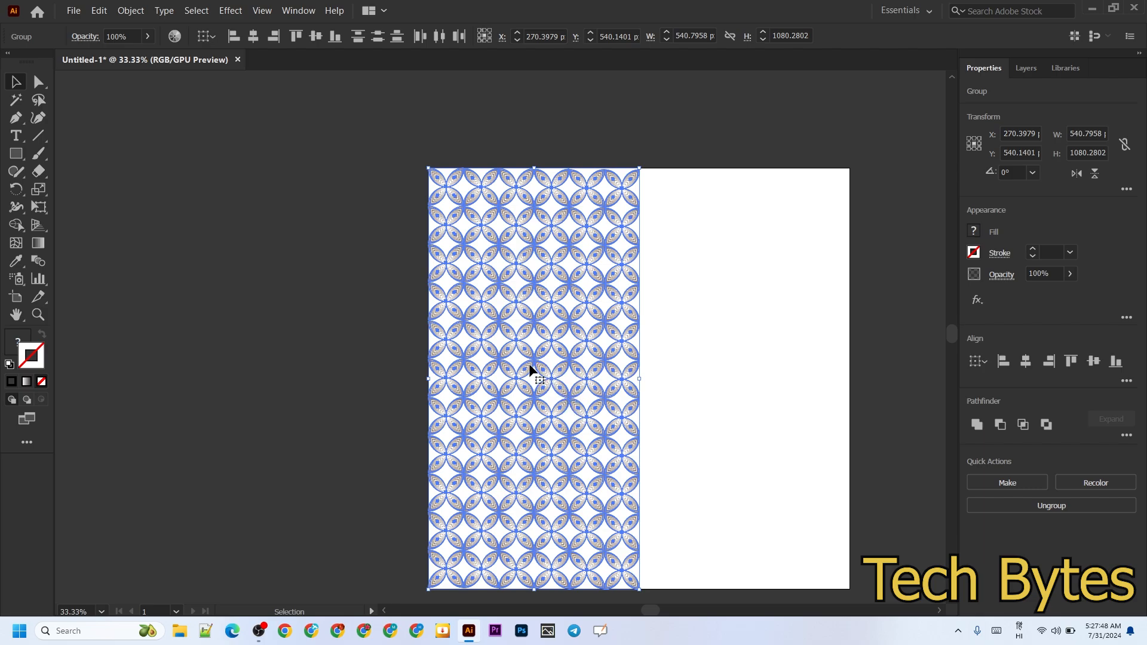
{"action": "left_click_drag", "start_coordinate": [533, 372], "coordinate": [741, 364]}
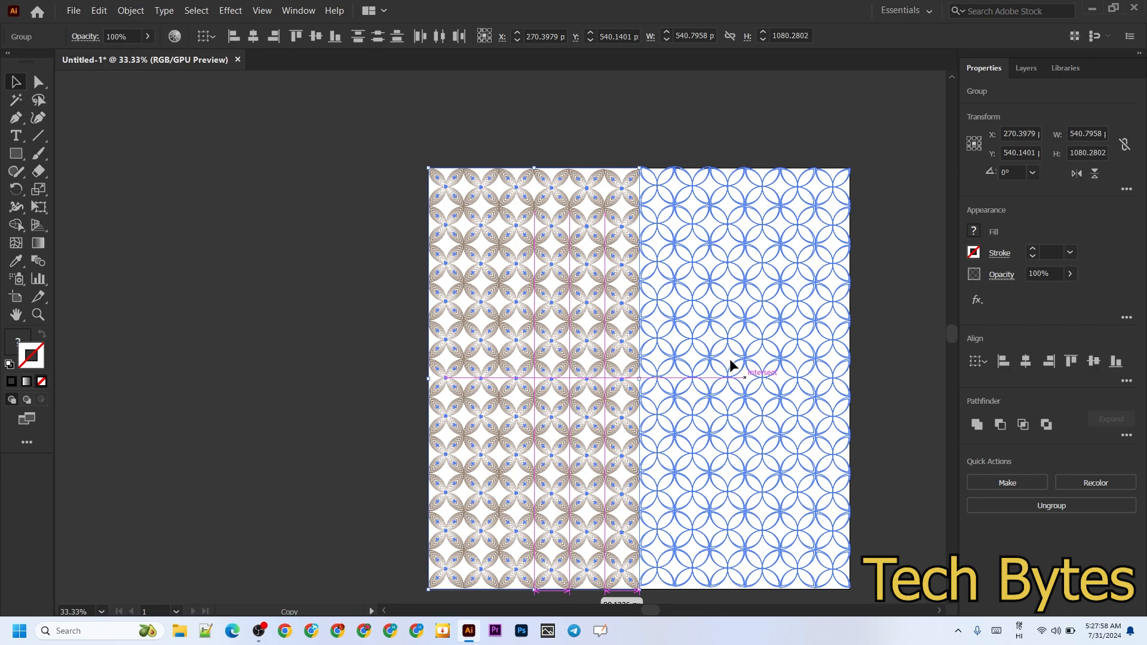
Position the copied flower block flush beside the original in the artboard's right half, select all the artwork, and clear the selection
{"action": "left_click_drag", "start_coordinate": [730, 360], "coordinate": [695, 371]}
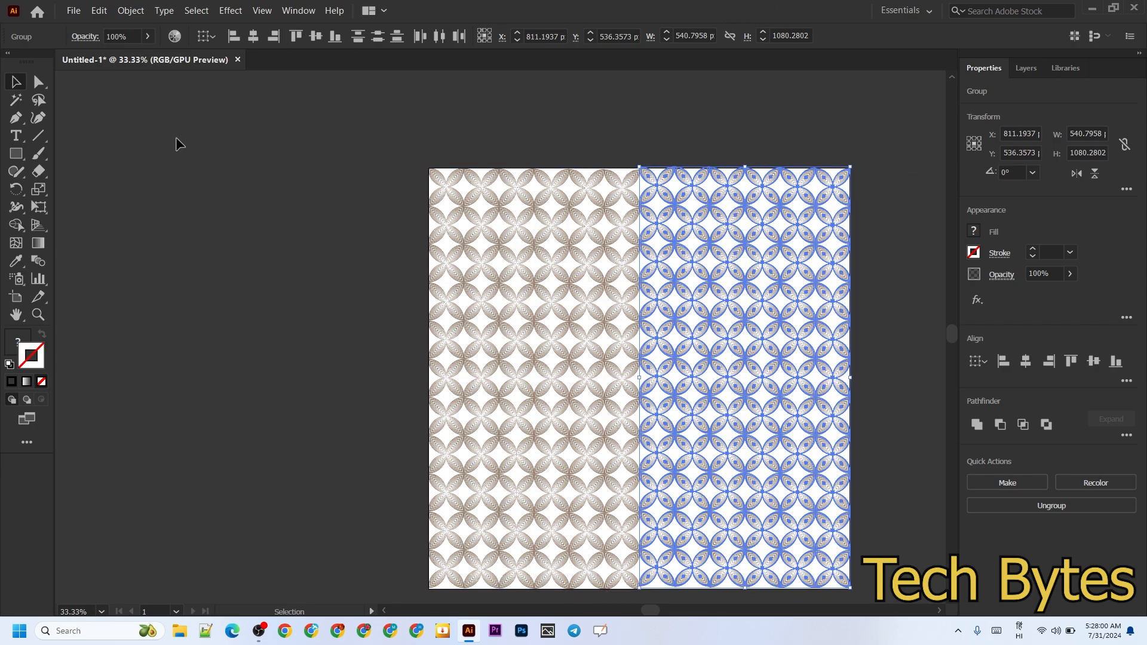
{"action": "key", "text": "ctrl"}
{"action": "key", "text": "ctrl+a"}
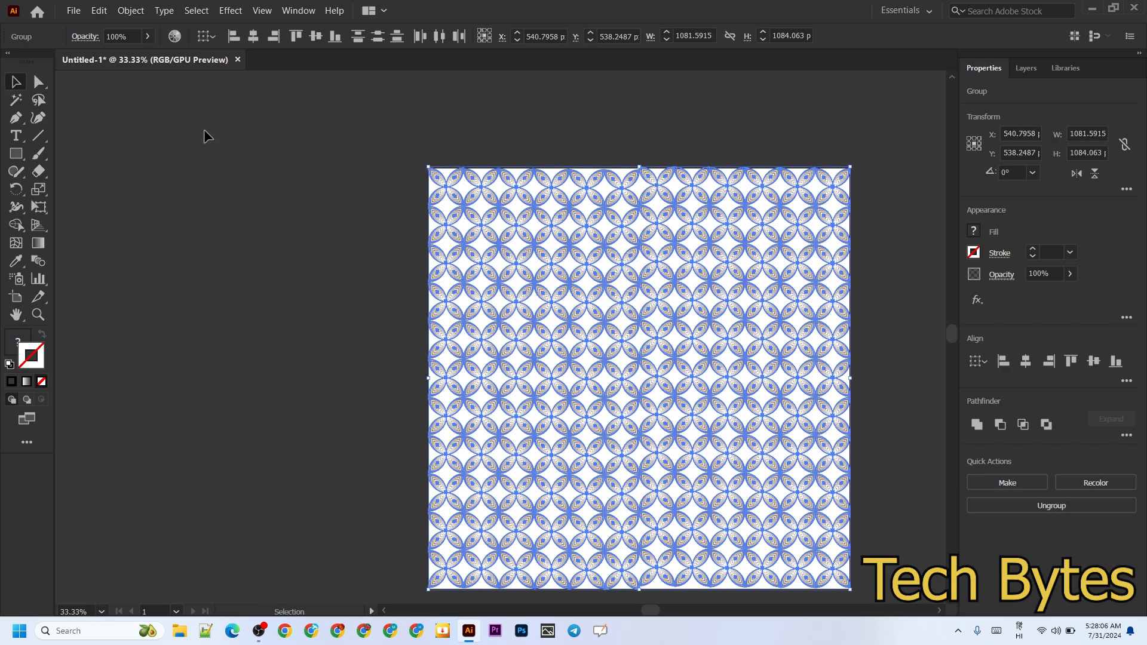
{"action": "left_click", "coordinate": [261, 157]}
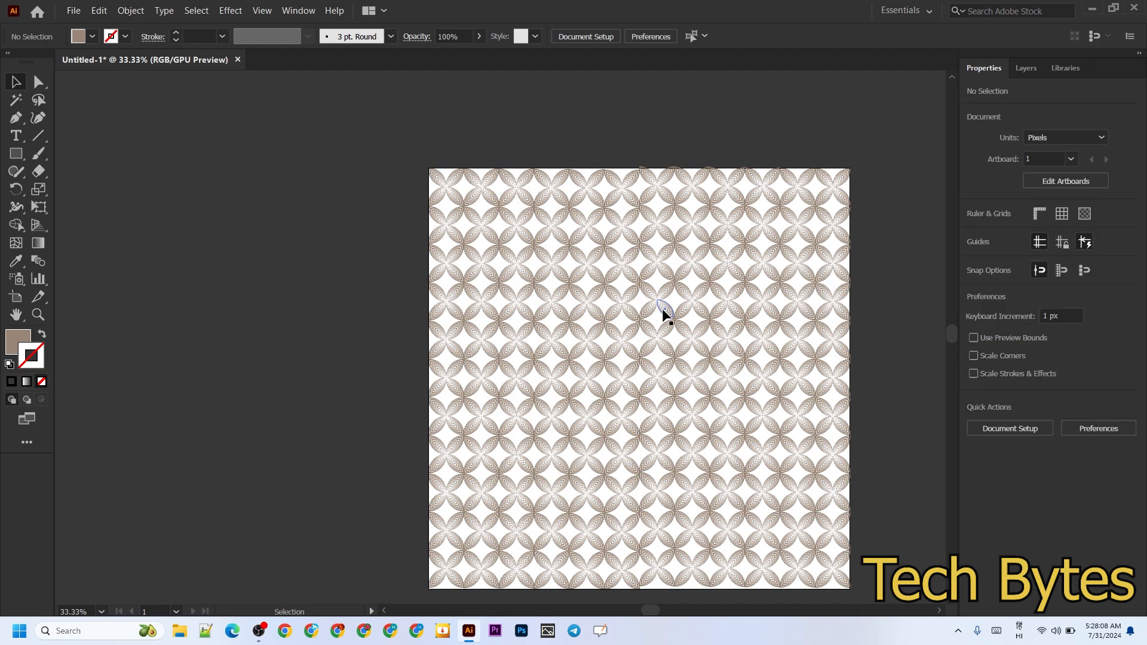
Examine the tiled flower pattern across the whole artboard and close up near its right edge
{"action": "scroll", "coordinate": [663, 312], "scroll_direction": "right", "scroll_amount": 5}
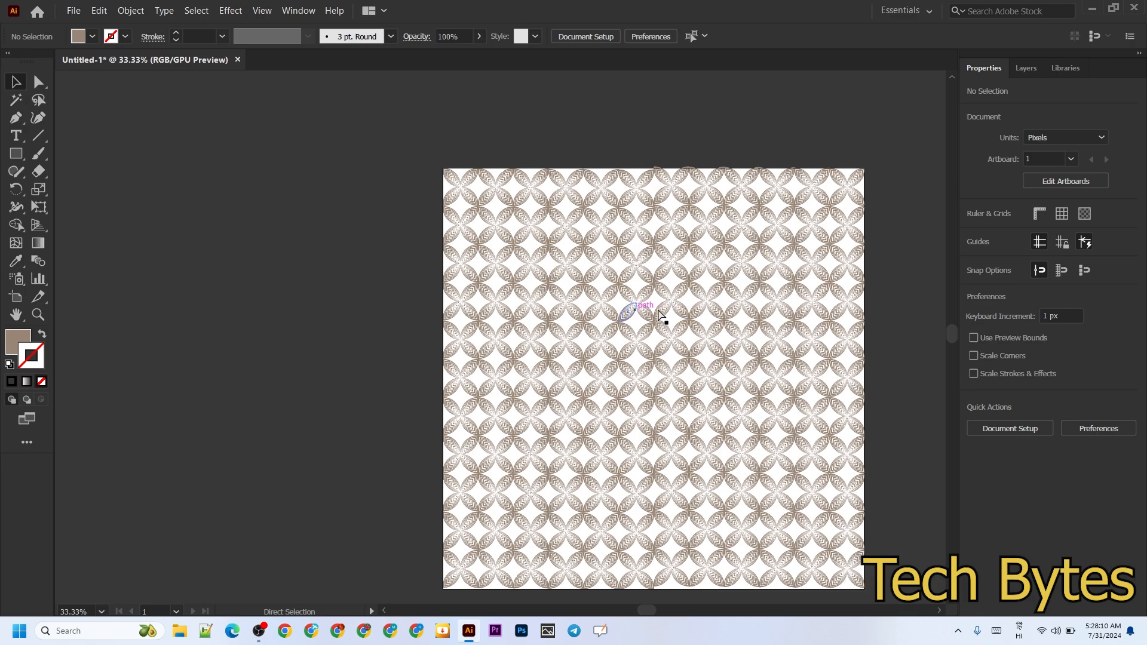
{"action": "scroll", "coordinate": [658, 309], "scroll_direction": "right", "scroll_amount": 2}
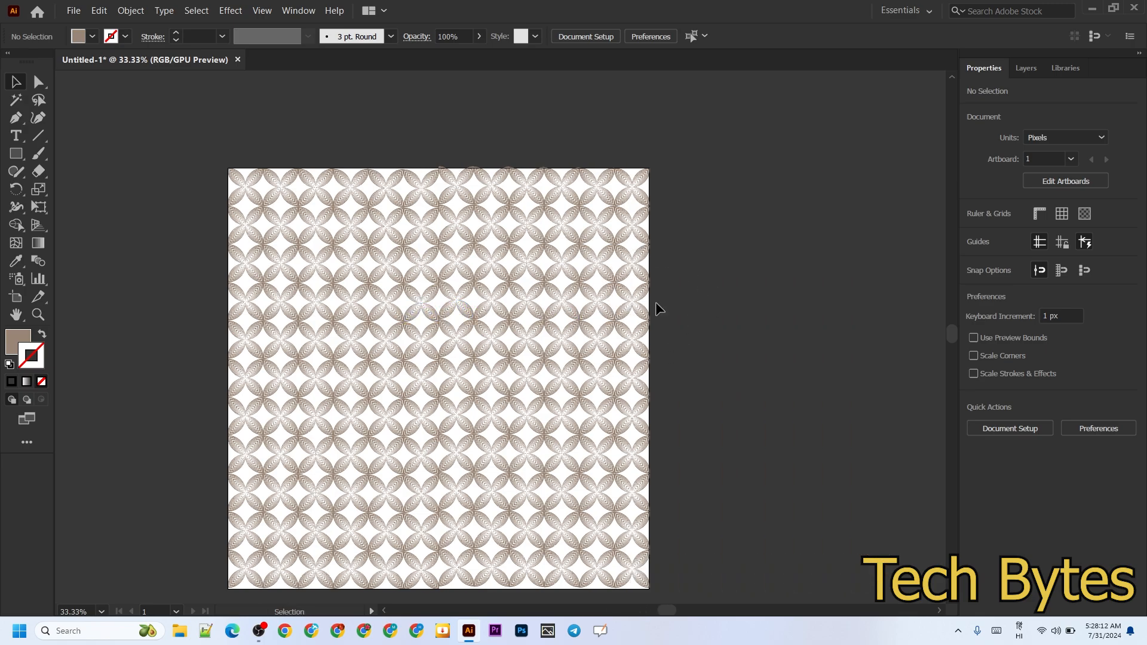
{"action": "scroll", "coordinate": [655, 303], "scroll_direction": "down", "scroll_amount": 5}
{"action": "scroll", "coordinate": [655, 308], "scroll_direction": "up", "scroll_amount": 5}
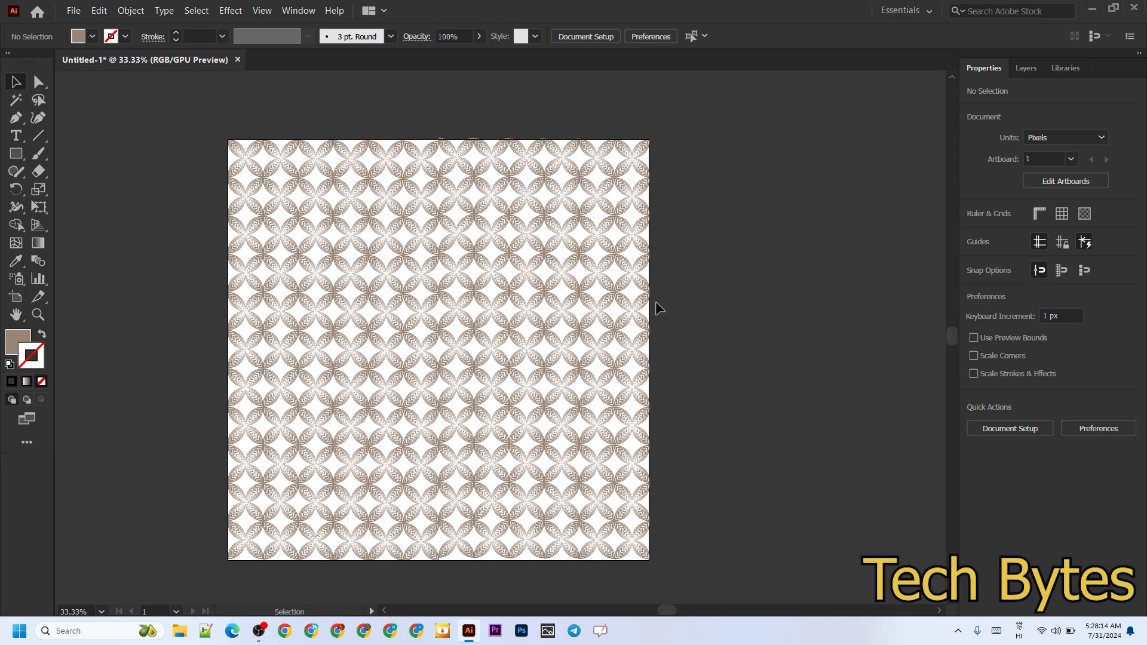
{"action": "scroll", "coordinate": [655, 308], "scroll_direction": "up", "scroll_amount": 1}
{"action": "scroll", "coordinate": [655, 309], "scroll_direction": "up", "scroll_amount": 1}
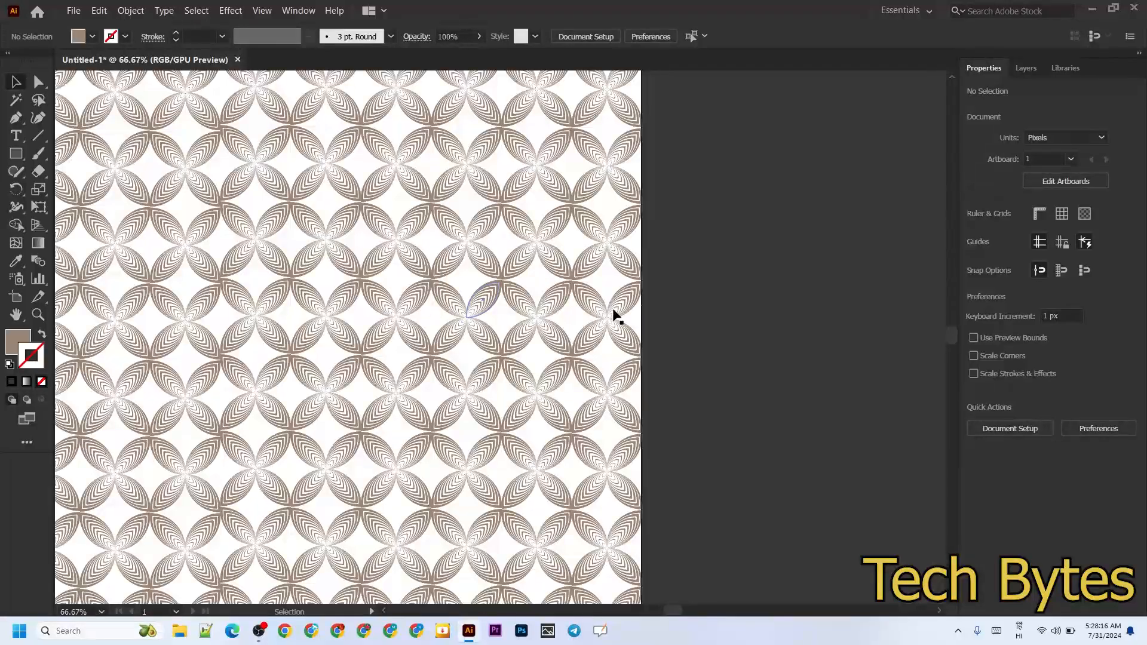